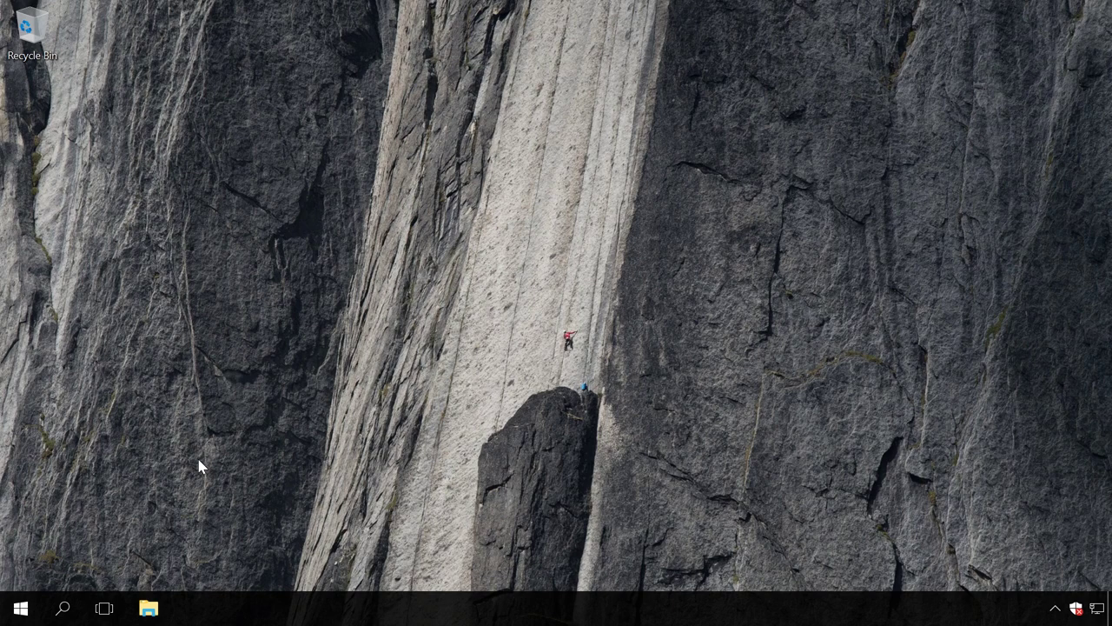
Step: Search for and open Windows Defender Security Center, and go to its Virus & threat protection settings
{"action": "left_click", "coordinate": [61, 608]}
{"action": "type", "text": "defe"}
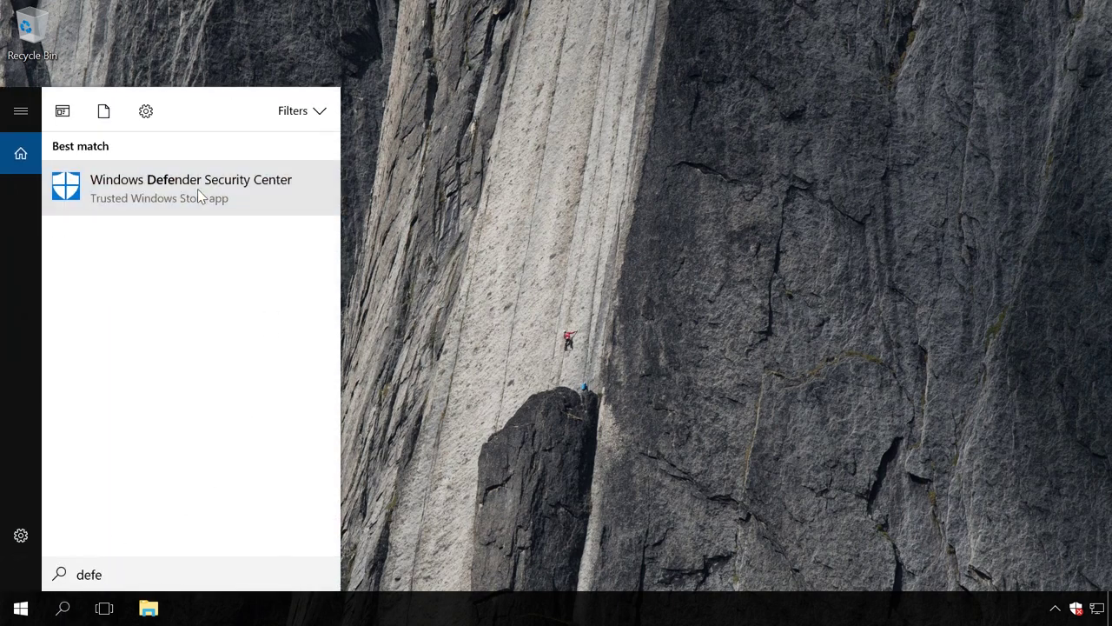
{"action": "left_click", "coordinate": [197, 188]}
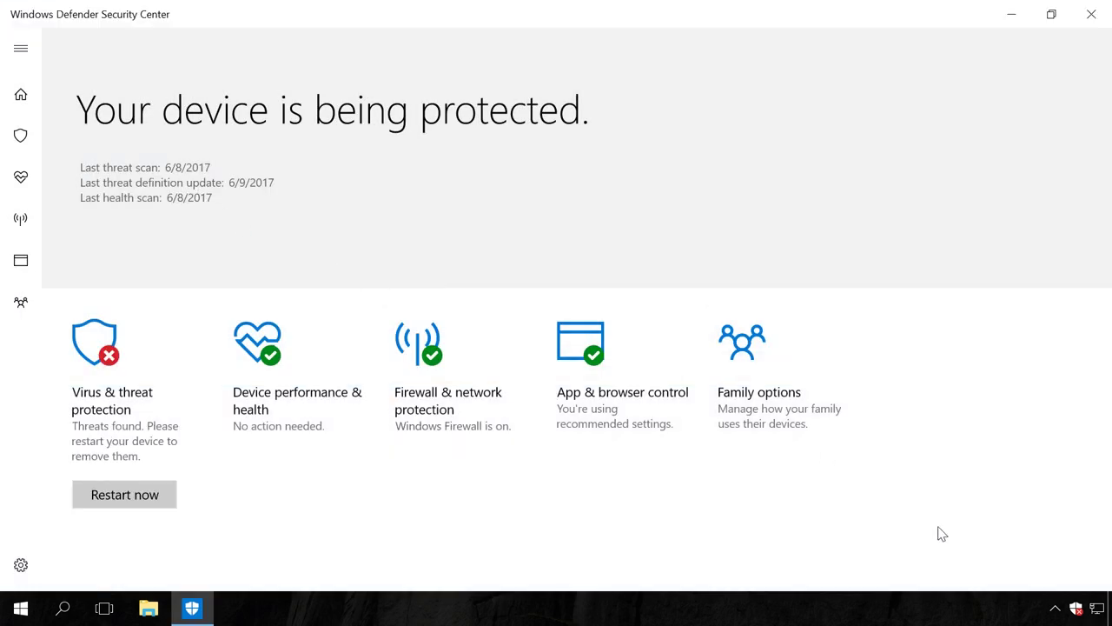
{"action": "right_click", "coordinate": [1076, 610]}
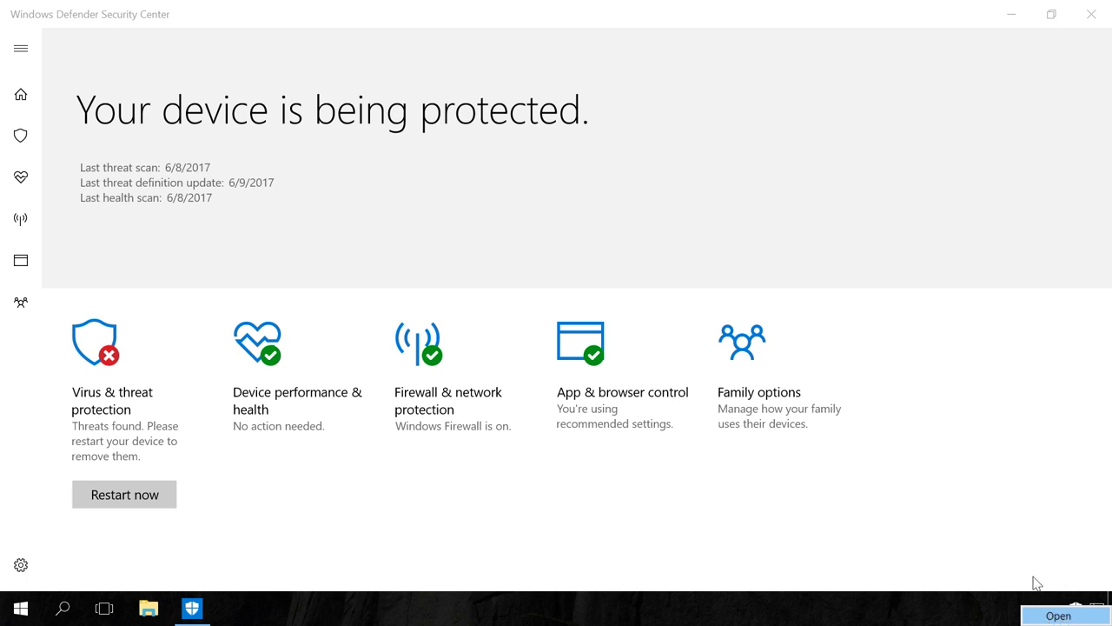
{"action": "left_click", "coordinate": [892, 477]}
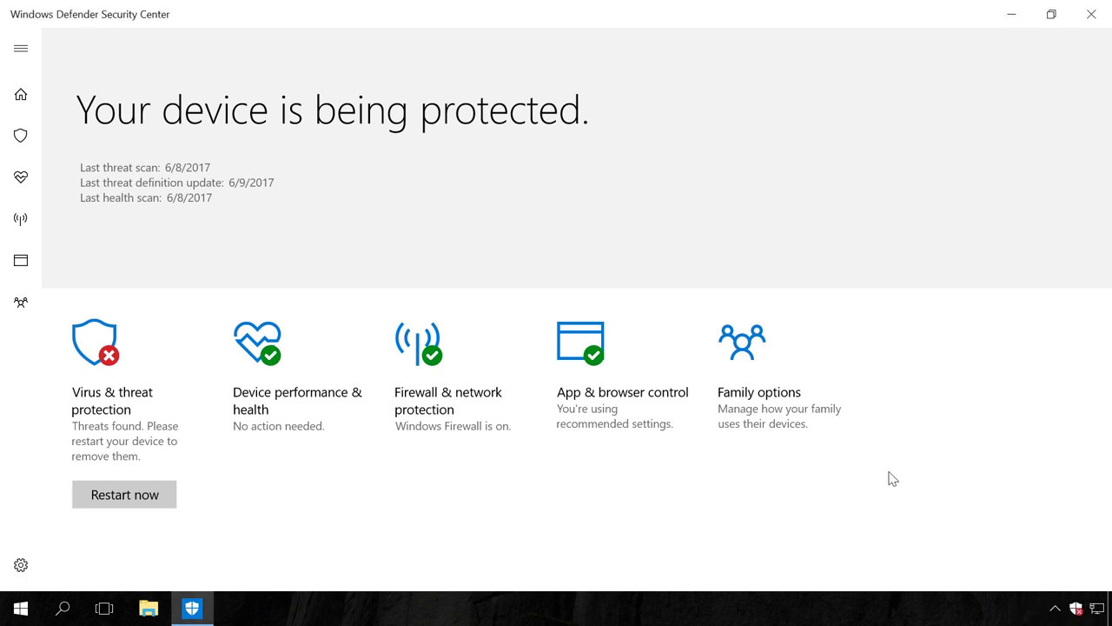
{"action": "left_click", "coordinate": [21, 567]}
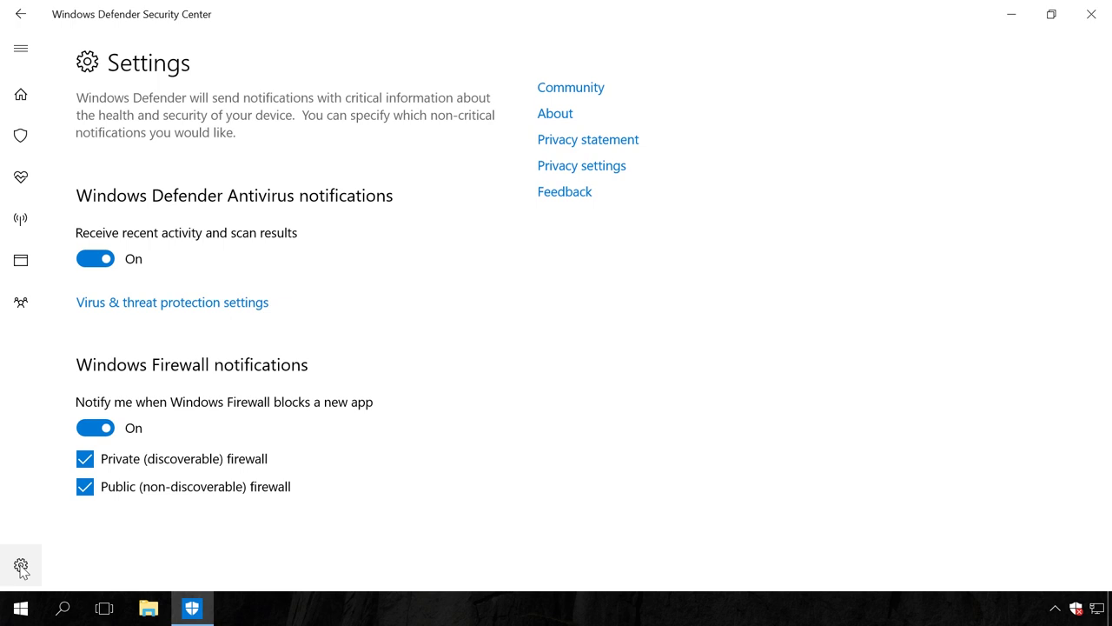
{"action": "left_click", "coordinate": [179, 302]}
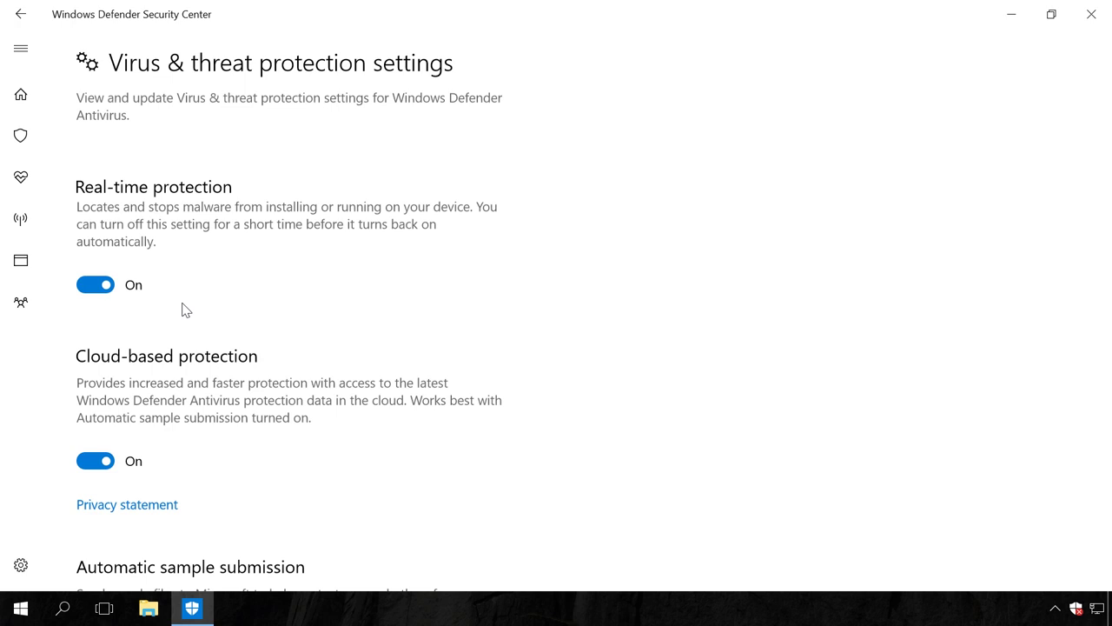
Step: Turn off real-time protection and cloud-based protection, allowing each change in User Account Control
{"action": "left_click", "coordinate": [94, 285]}
{"action": "scroll", "coordinate": [99, 373], "scroll_direction": "down", "scroll_amount": 1}
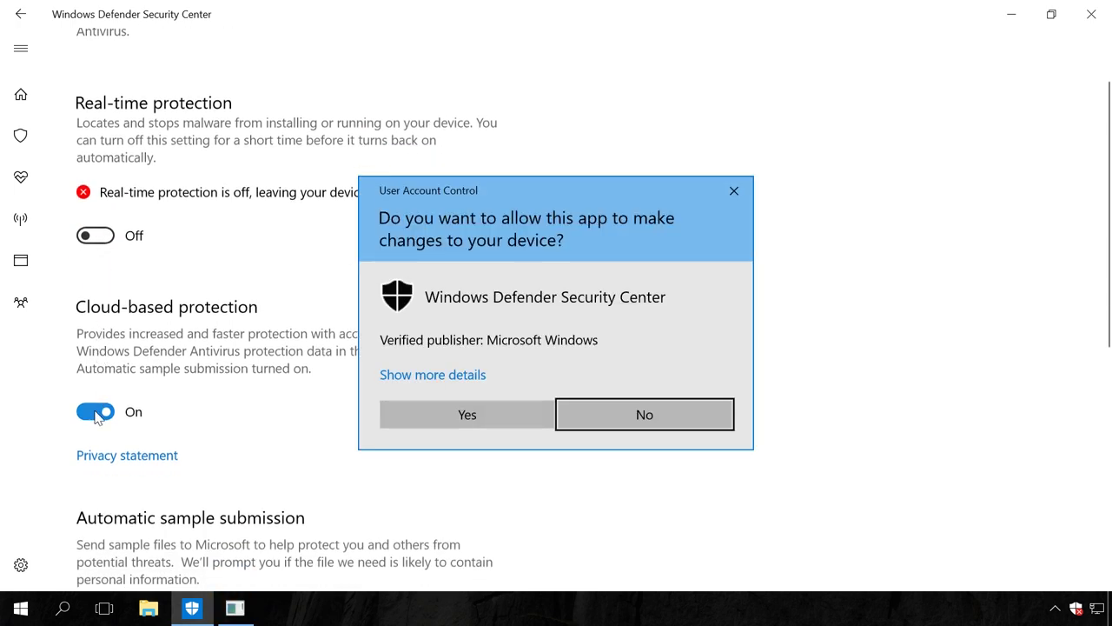
{"action": "left_click", "coordinate": [409, 415]}
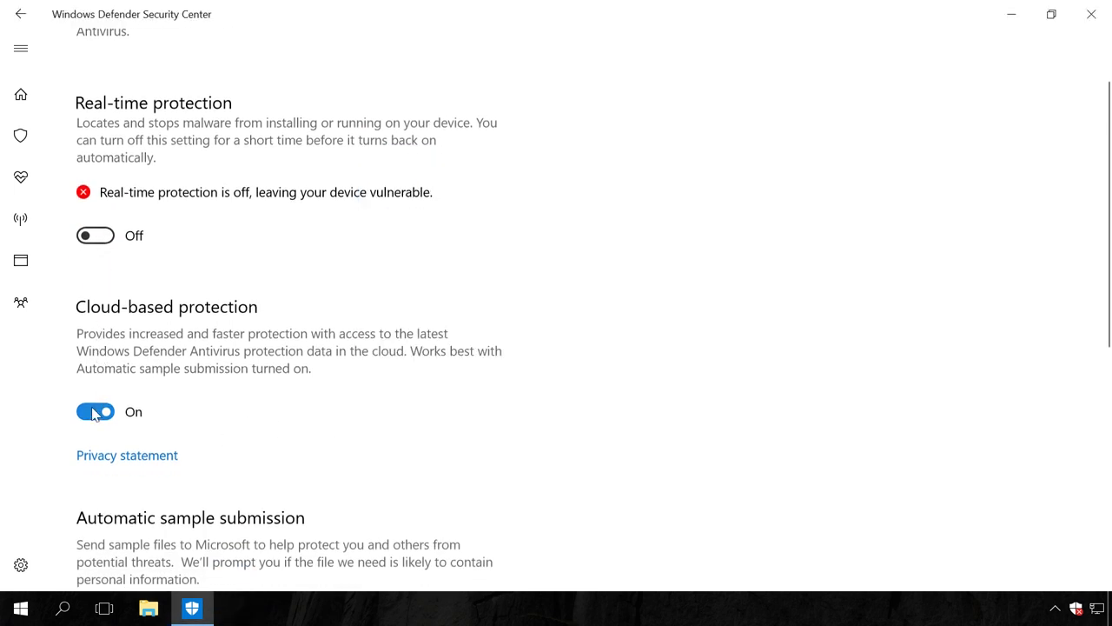
{"action": "left_click", "coordinate": [94, 412]}
{"action": "scroll", "coordinate": [100, 414], "scroll_direction": "down", "scroll_amount": 2}
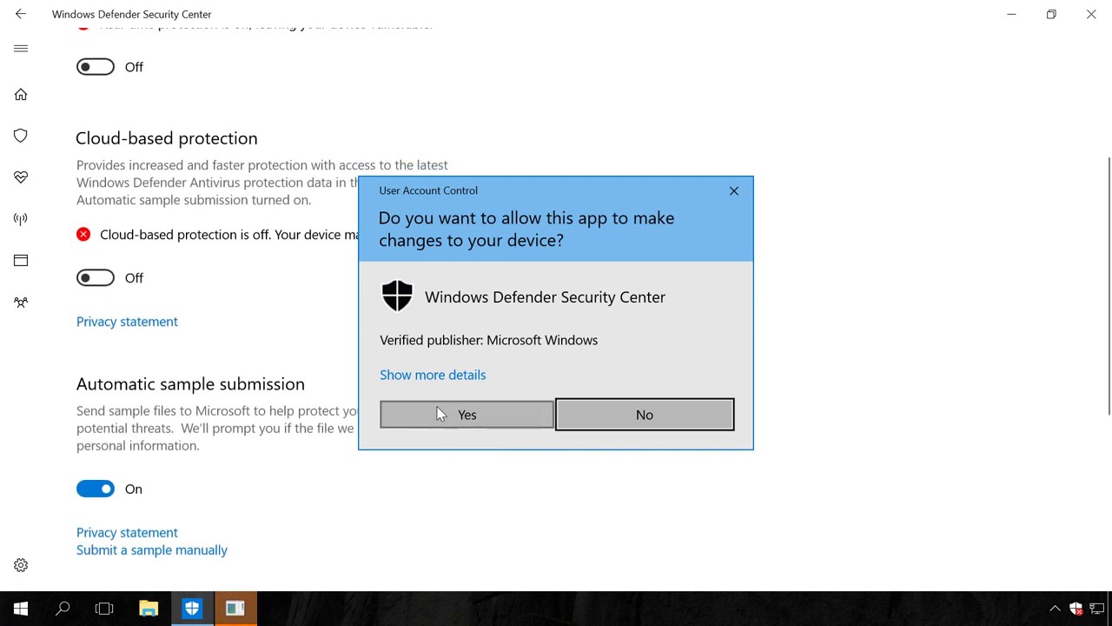
{"action": "left_click", "coordinate": [439, 415]}
Step: Turn off automatic sample submission, allow the change, and close Windows Defender Security Center
{"action": "left_click", "coordinate": [96, 490]}
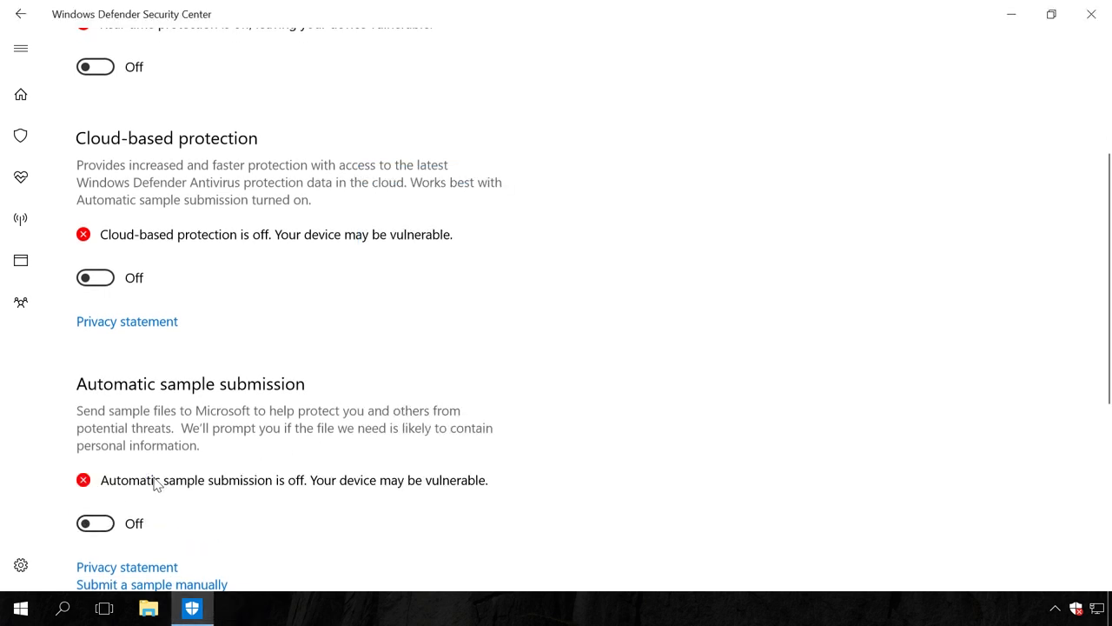
{"action": "left_click", "coordinate": [464, 415]}
{"action": "scroll", "coordinate": [425, 417], "scroll_direction": "down", "scroll_amount": 2}
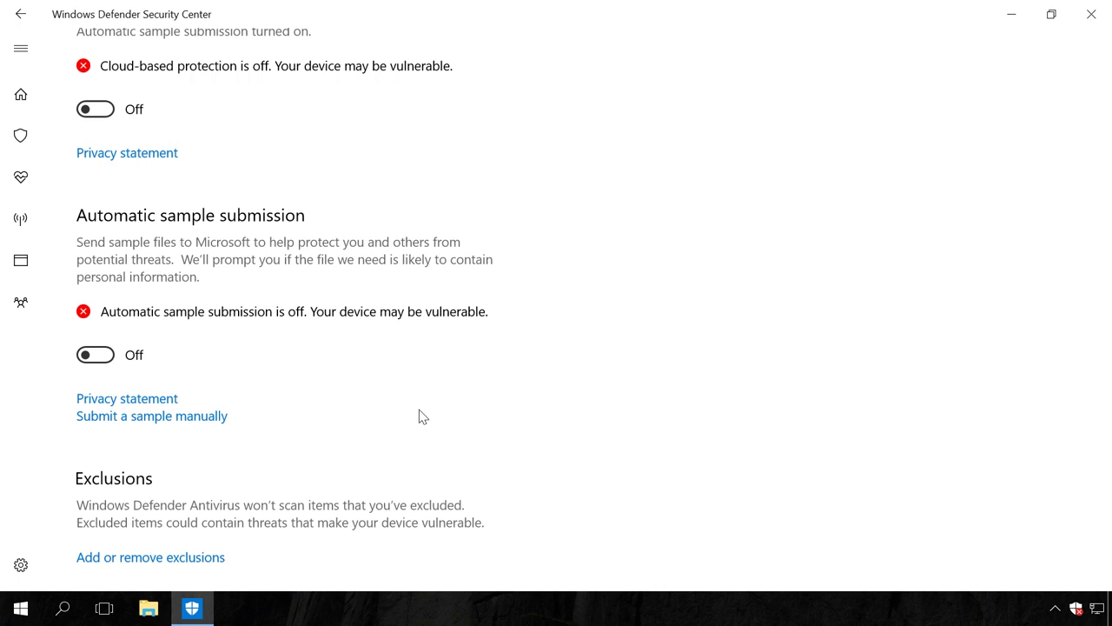
{"action": "left_click", "coordinate": [1093, 16]}
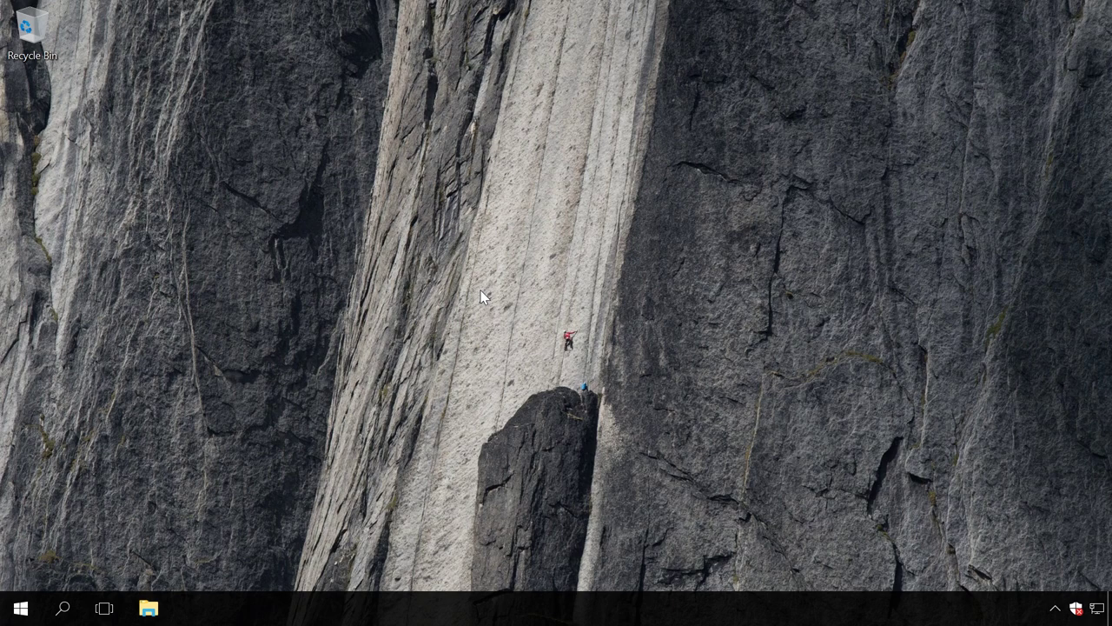
Step: Run gpedit.msc to open the Local Group Policy Editor, maximize it and widen the policy tree
{"action": "right_click", "coordinate": [40, 607]}
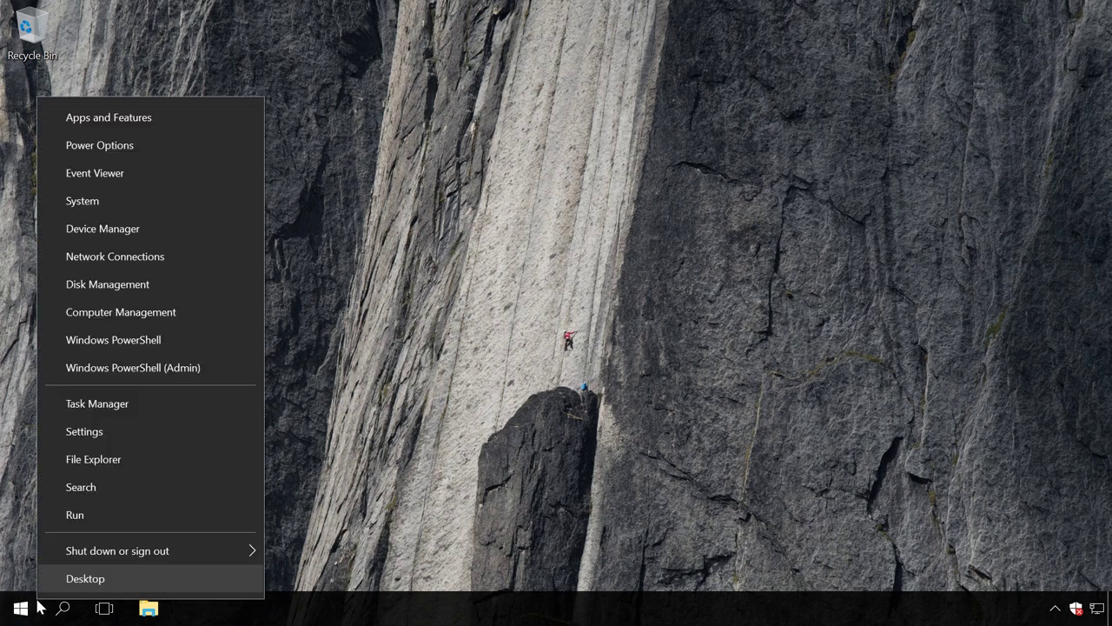
{"action": "left_click", "coordinate": [84, 514]}
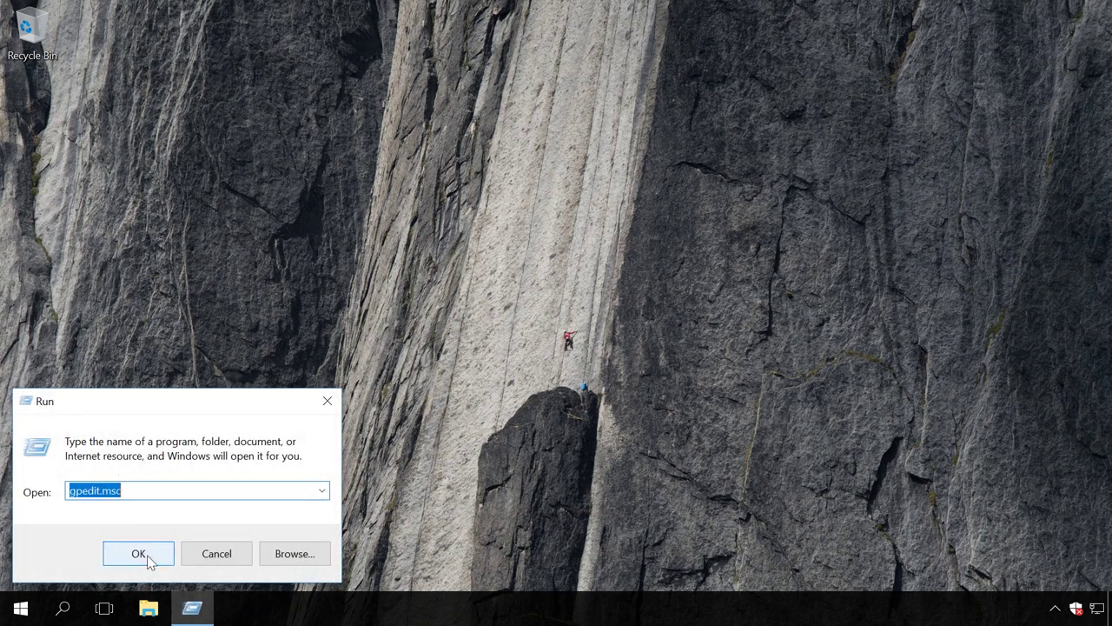
{"action": "left_click", "coordinate": [139, 554]}
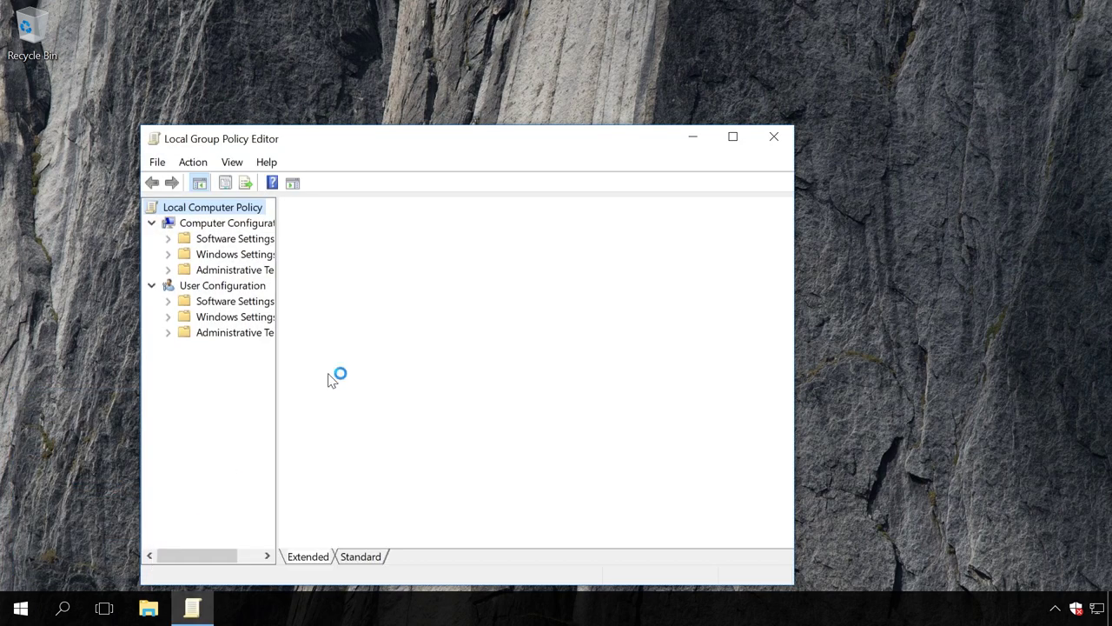
{"action": "left_click", "coordinate": [732, 137]}
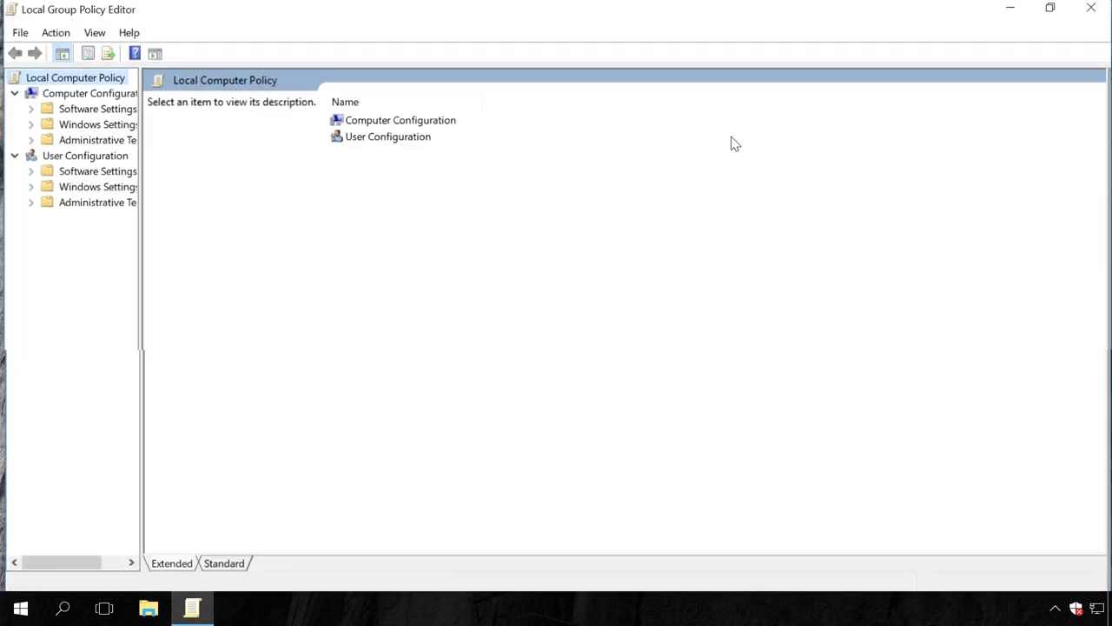
{"action": "left_click_drag", "start_coordinate": [140, 144], "coordinate": [272, 145]}
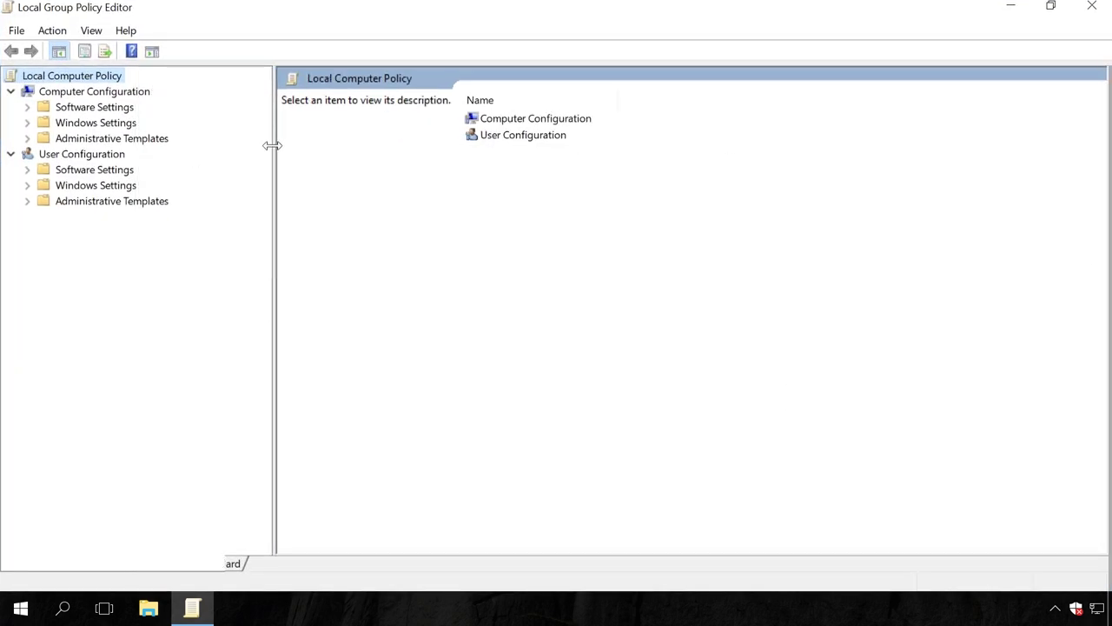
Step: Go to Computer Configuration > Administrative Templates > Windows Components > Windows Defender Antivirus in the policy tree
{"action": "left_click", "coordinate": [86, 94]}
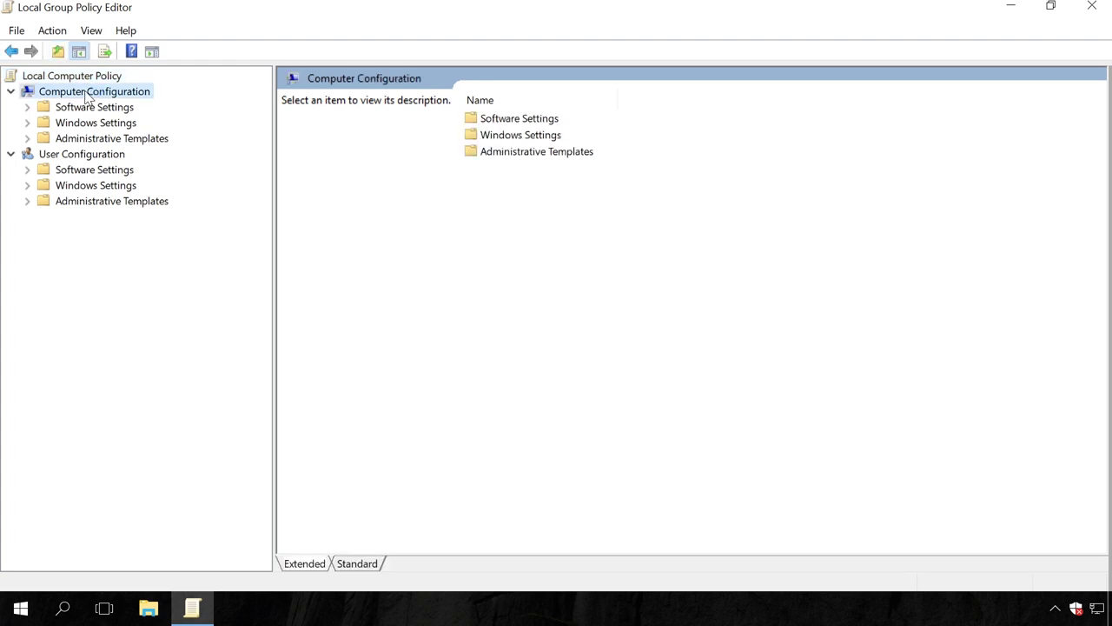
{"action": "left_click", "coordinate": [90, 138]}
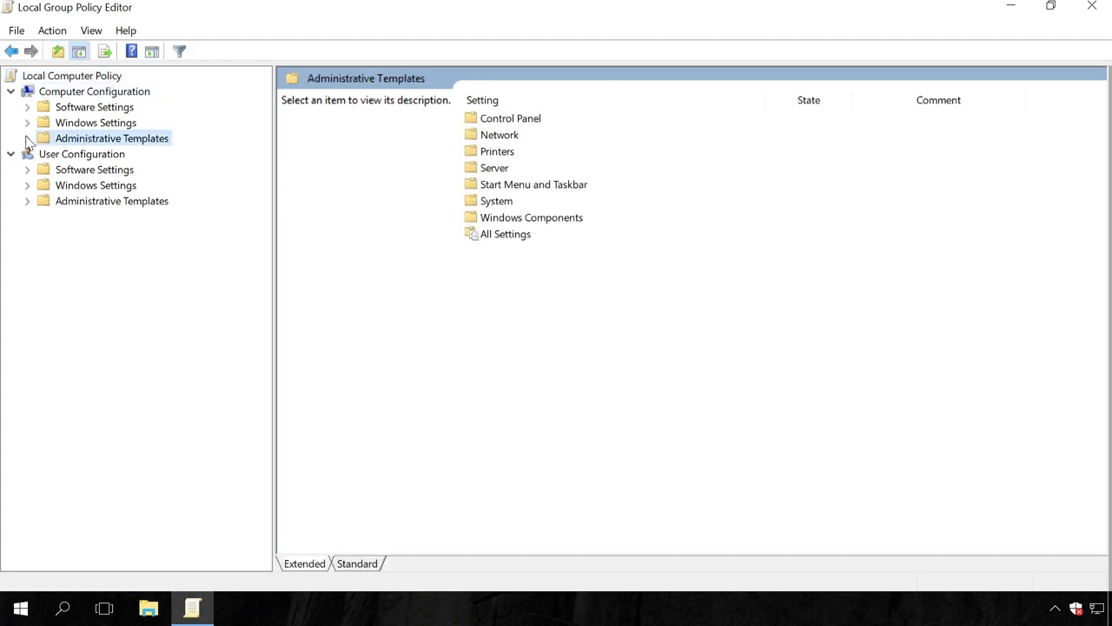
{"action": "left_click", "coordinate": [27, 139]}
{"action": "left_click", "coordinate": [111, 248]}
{"action": "left_click", "coordinate": [45, 248]}
{"action": "left_click_drag", "start_coordinate": [270, 178], "coordinate": [264, 377]}
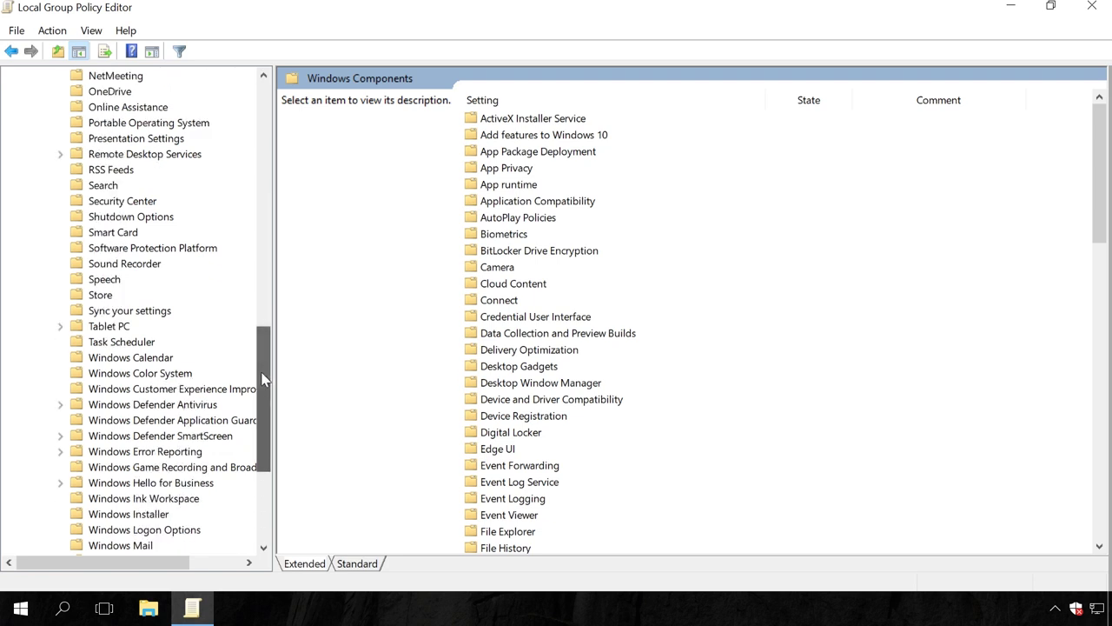
{"action": "left_click", "coordinate": [93, 408]}
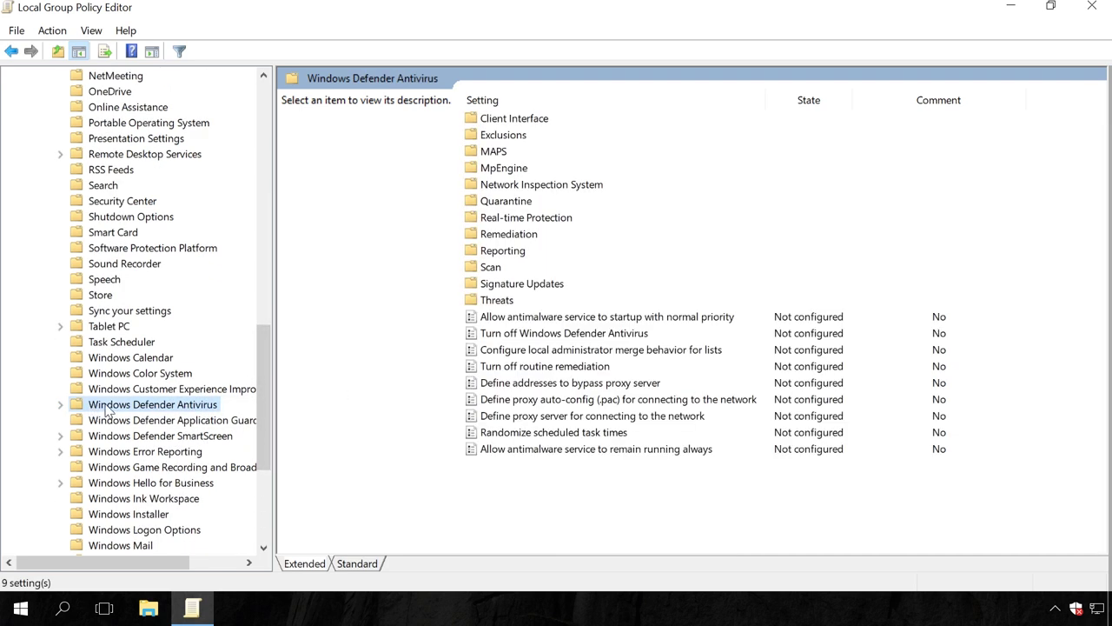
Step: Set the "Turn off Windows Defender Antivirus" policy to Enabled and apply it
{"action": "left_click", "coordinate": [520, 336]}
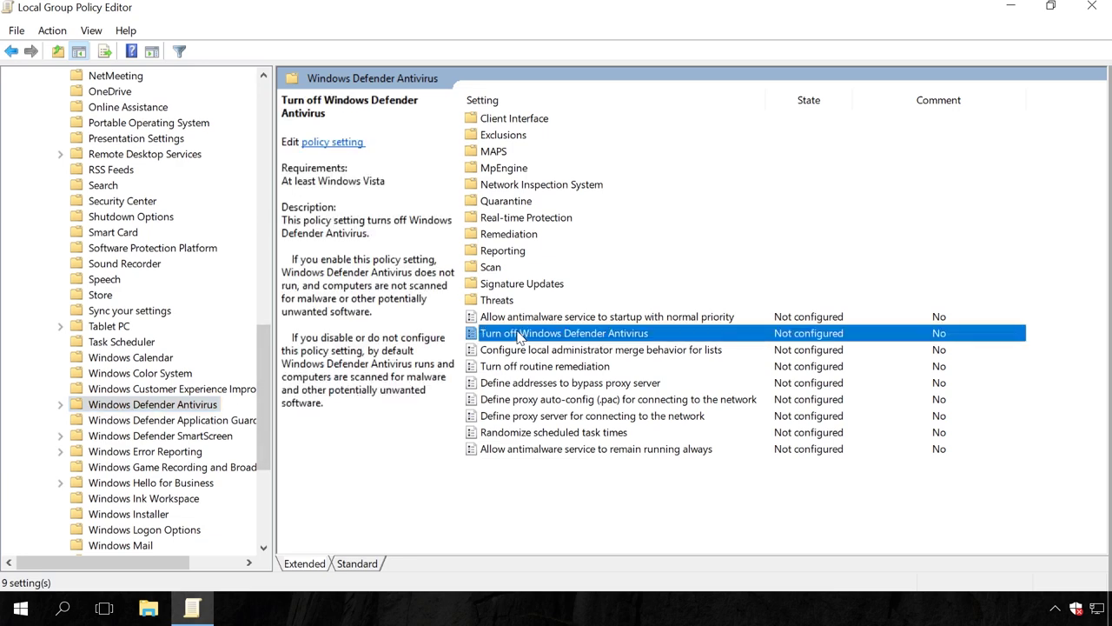
{"action": "double_click", "coordinate": [519, 335]}
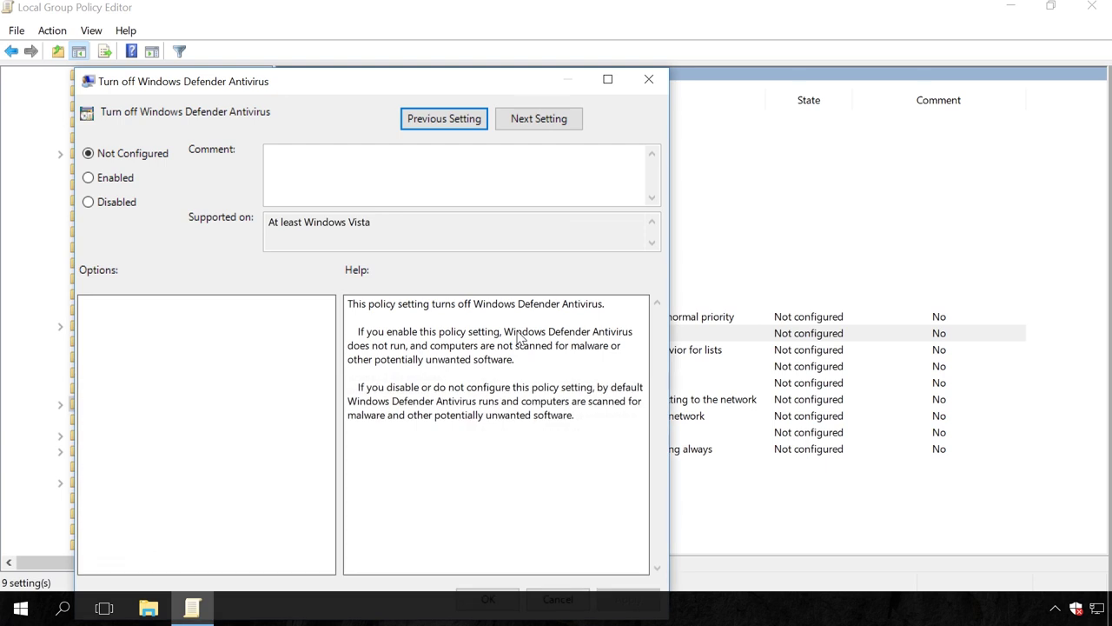
{"action": "left_click", "coordinate": [116, 181]}
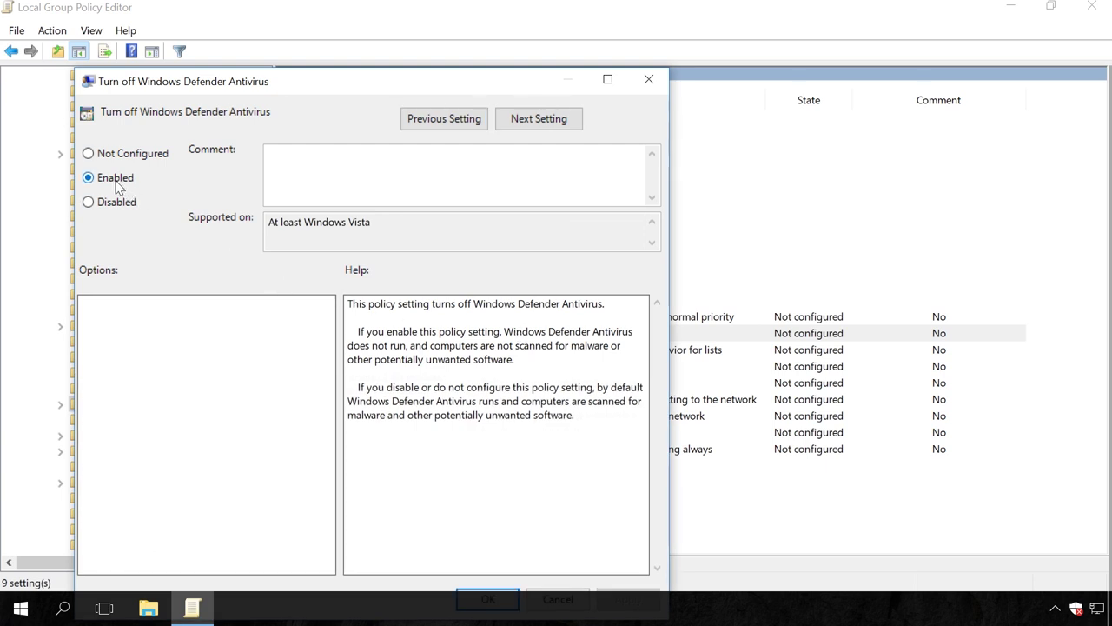
{"action": "left_click_drag", "start_coordinate": [279, 91], "coordinate": [287, 34]}
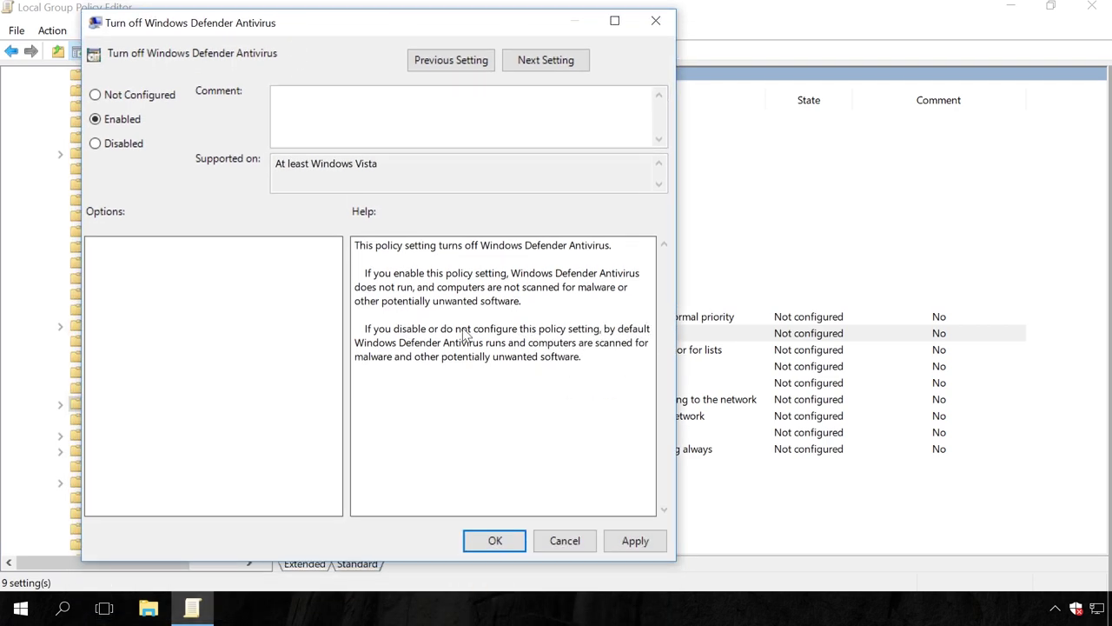
{"action": "left_click", "coordinate": [633, 539]}
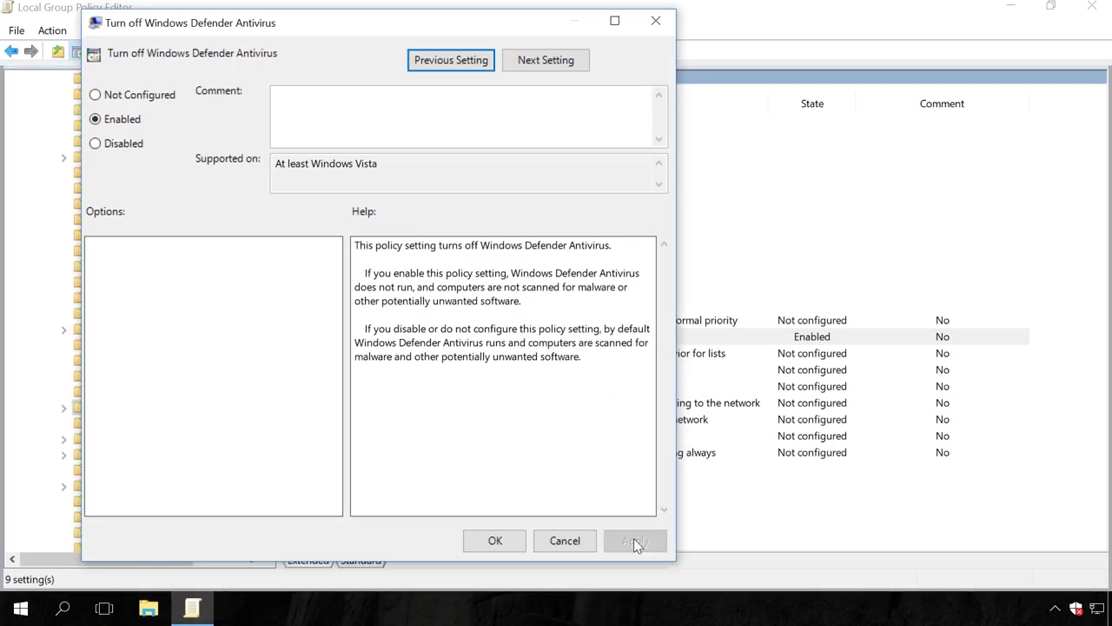
{"action": "left_click", "coordinate": [495, 540]}
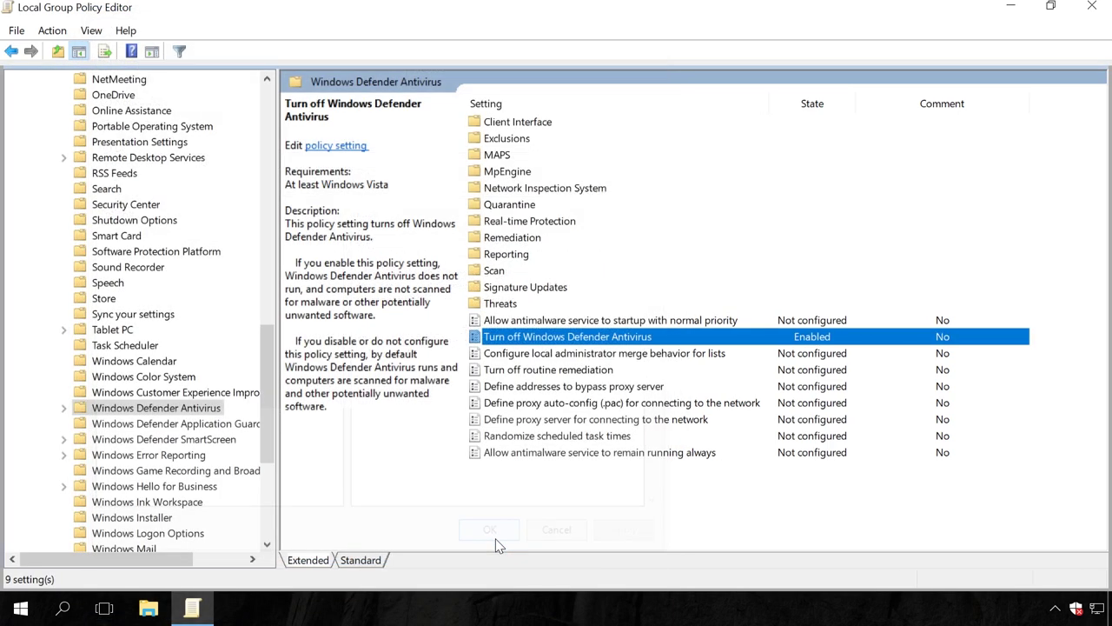
Step: Set the "Turn off real-time protection" policy in the Real-time Protection folder to Enabled, apply it, and close the editor
{"action": "left_click", "coordinate": [525, 224]}
{"action": "double_click", "coordinate": [525, 223]}
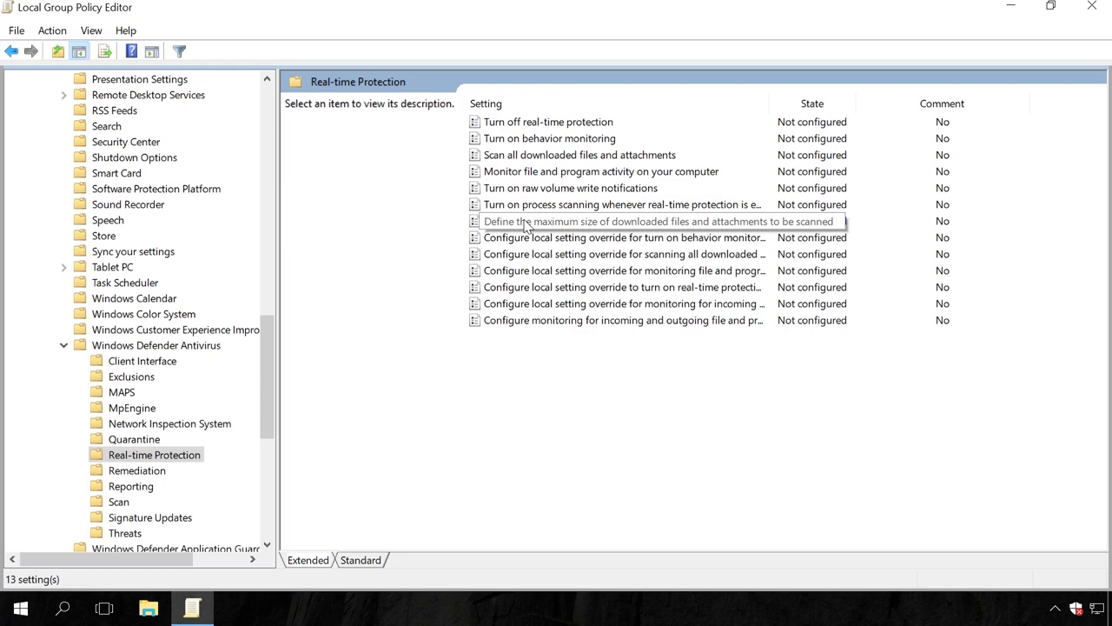
{"action": "double_click", "coordinate": [526, 131]}
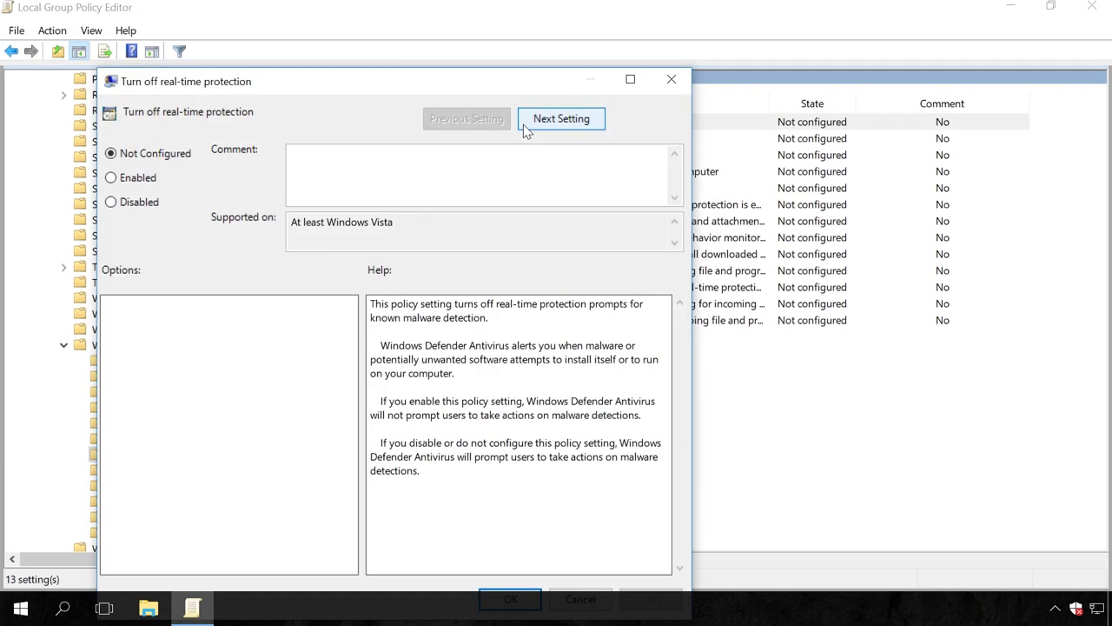
{"action": "left_click_drag", "start_coordinate": [380, 85], "coordinate": [415, 39]}
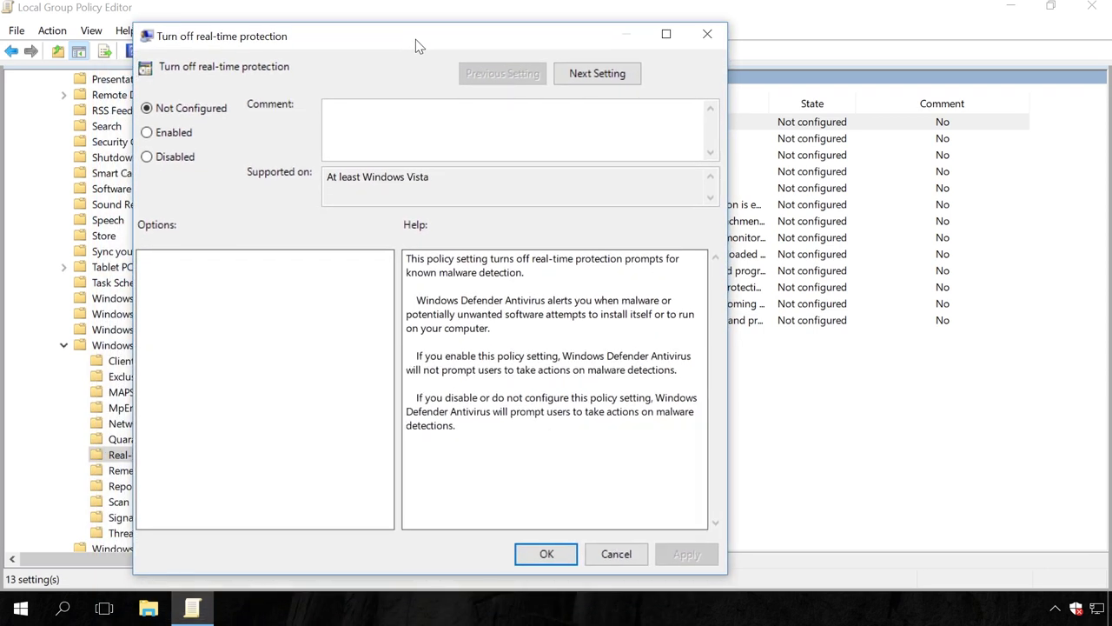
{"action": "left_click", "coordinate": [148, 132]}
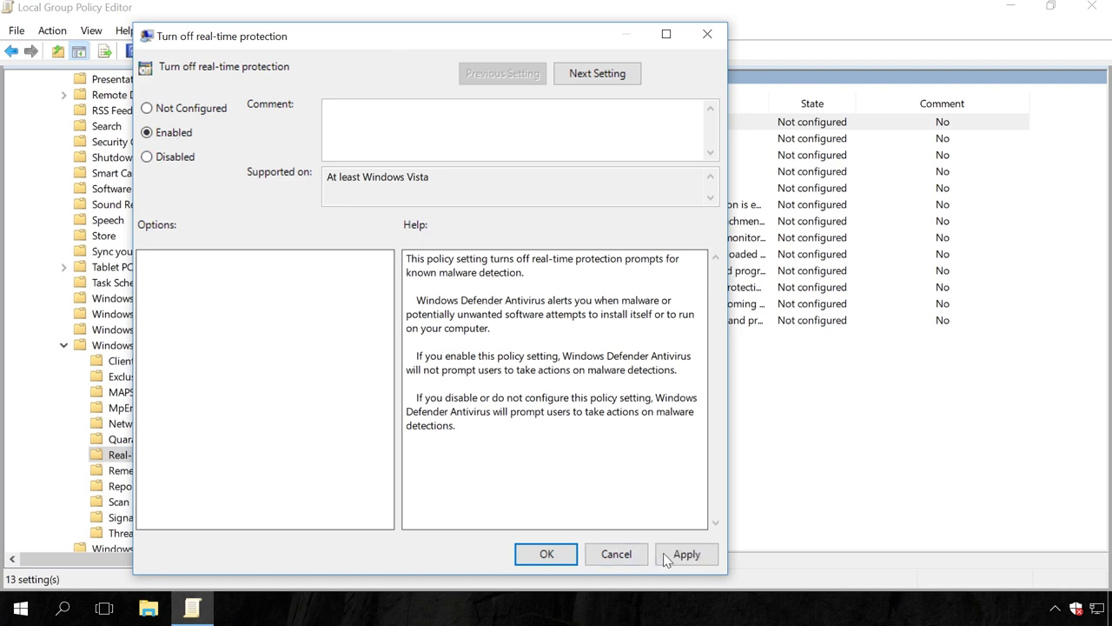
{"action": "left_click", "coordinate": [667, 556]}
{"action": "left_click", "coordinate": [546, 556]}
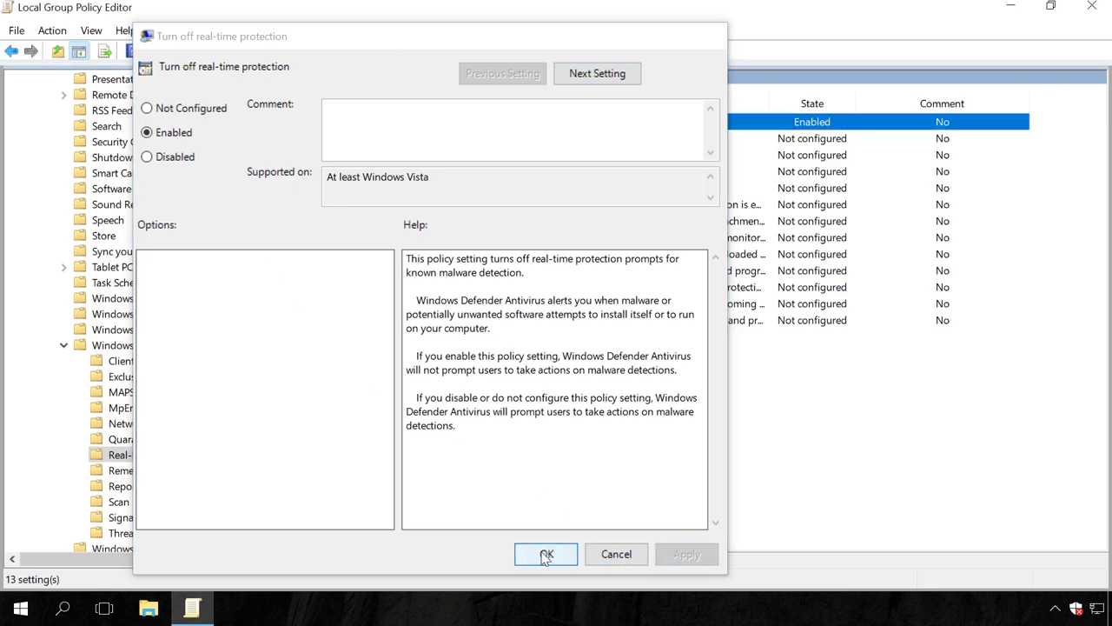
{"action": "left_click", "coordinate": [546, 555]}
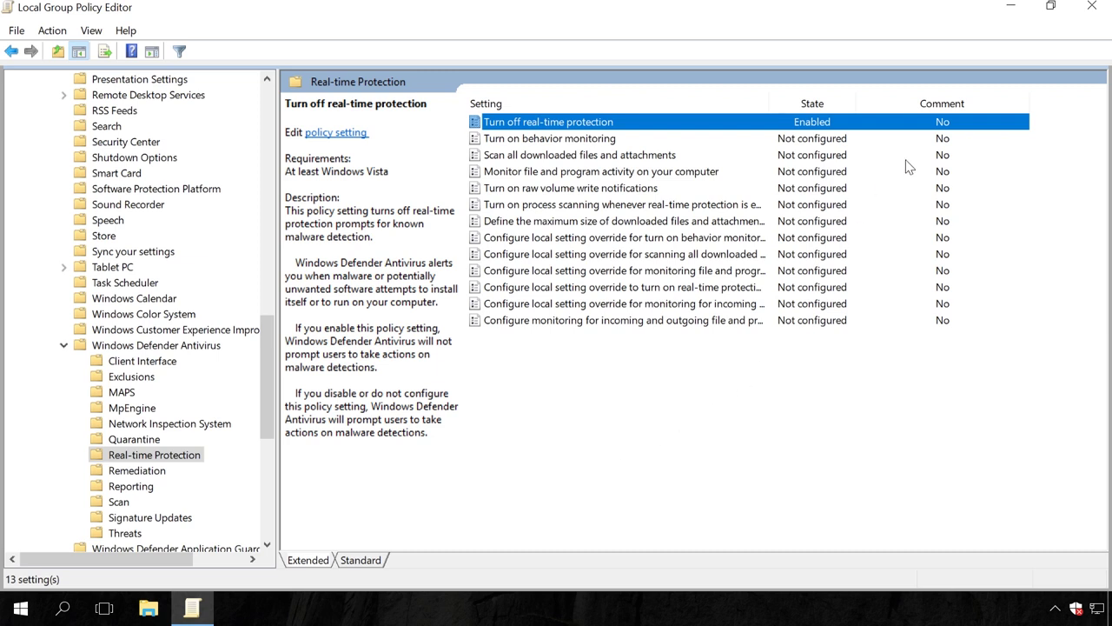
{"action": "left_click", "coordinate": [1092, 7]}
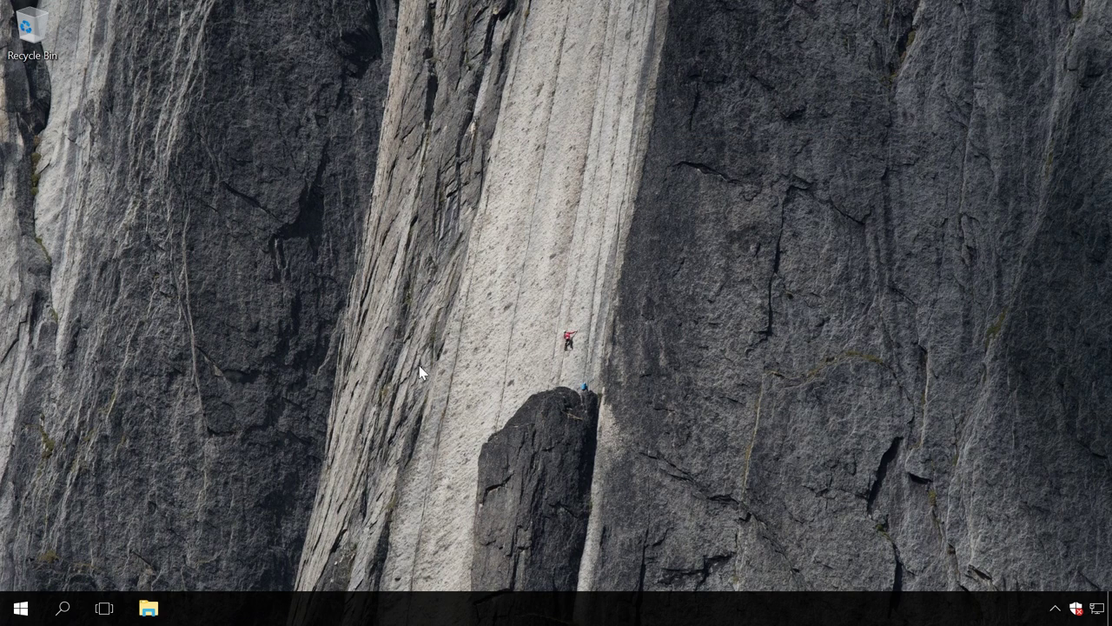
Step: Run regedit and allow it to make changes to the device to open the Registry Editor
{"action": "right_click", "coordinate": [27, 610]}
{"action": "left_click", "coordinate": [80, 518]}
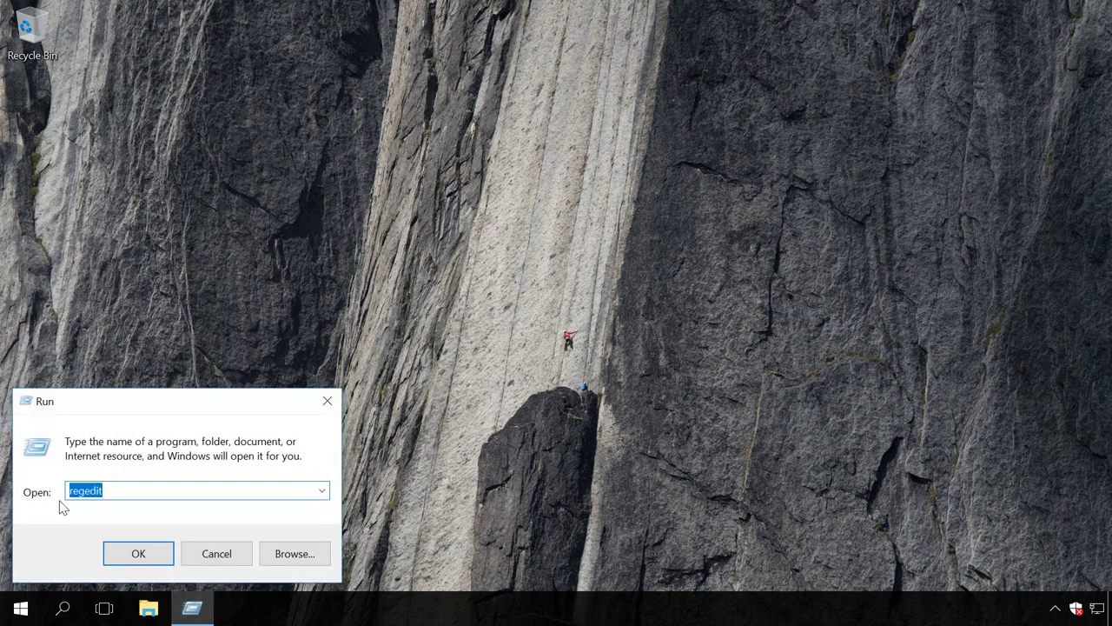
{"action": "left_click", "coordinate": [137, 554]}
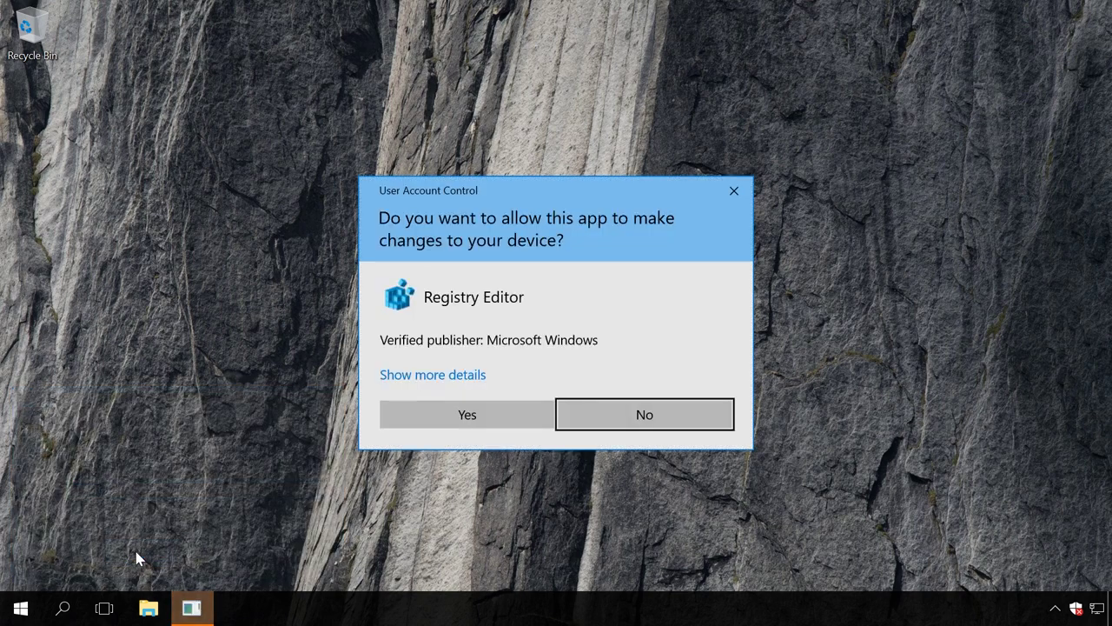
{"action": "left_click", "coordinate": [417, 419]}
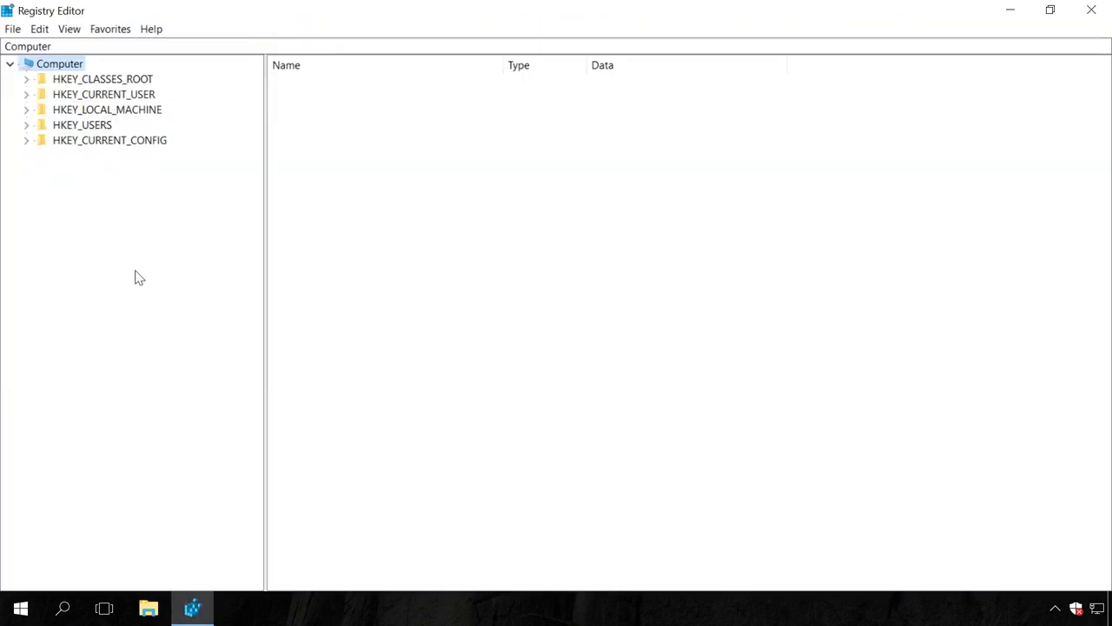
Step: Go to HKEY_LOCAL_MACHINE\SOFTWARE\Policies\Microsoft\Windows Defender in the registry tree and expand that key
{"action": "left_click", "coordinate": [88, 111]}
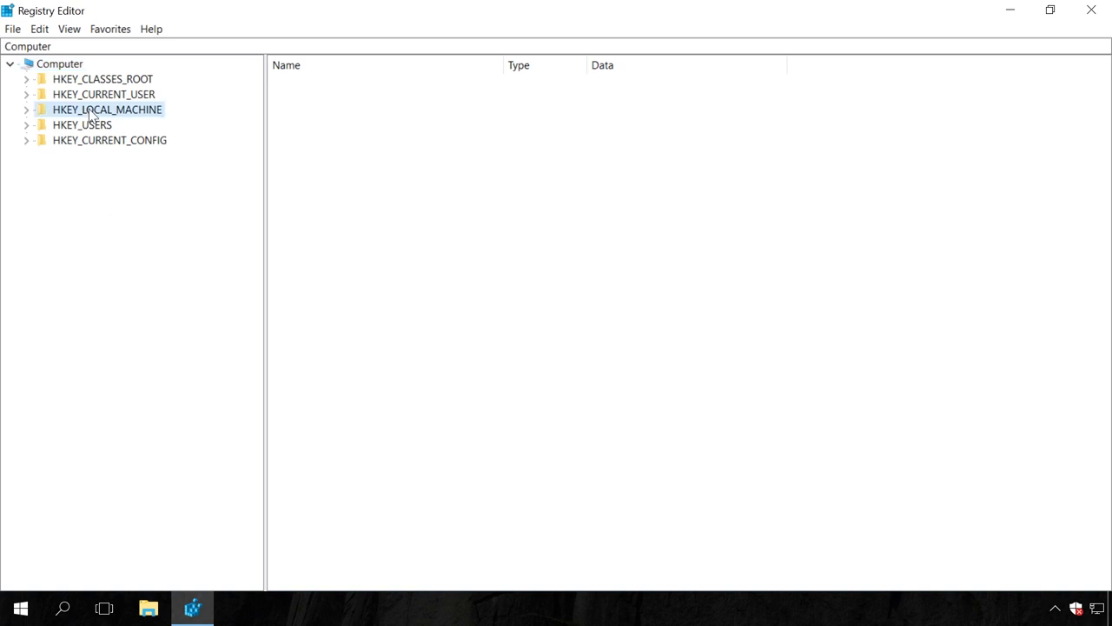
{"action": "left_click", "coordinate": [27, 111]}
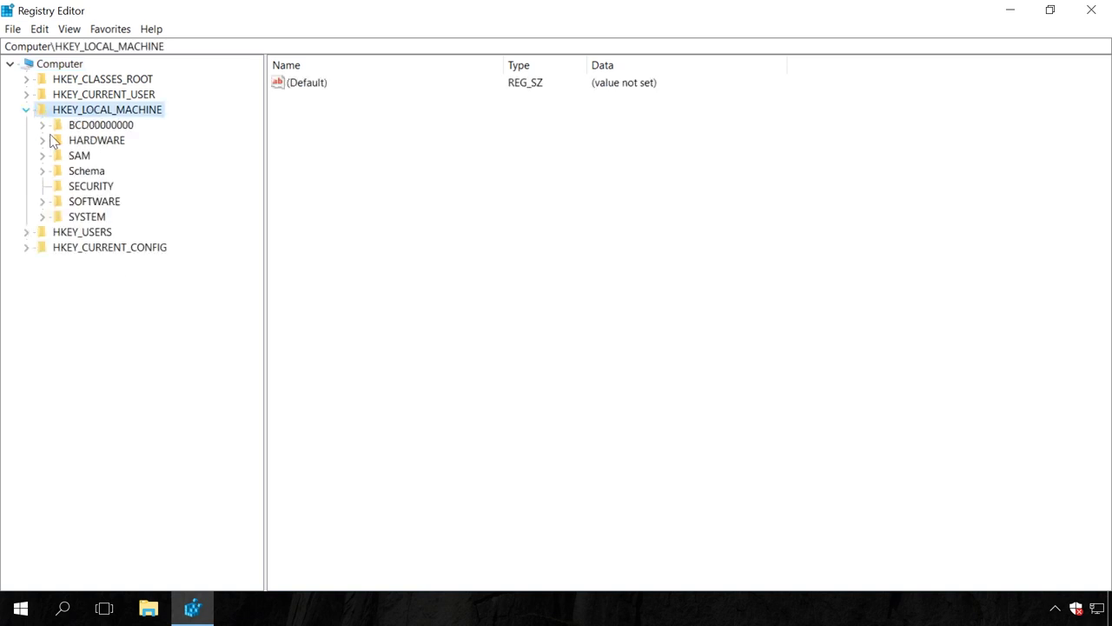
{"action": "left_click", "coordinate": [107, 204]}
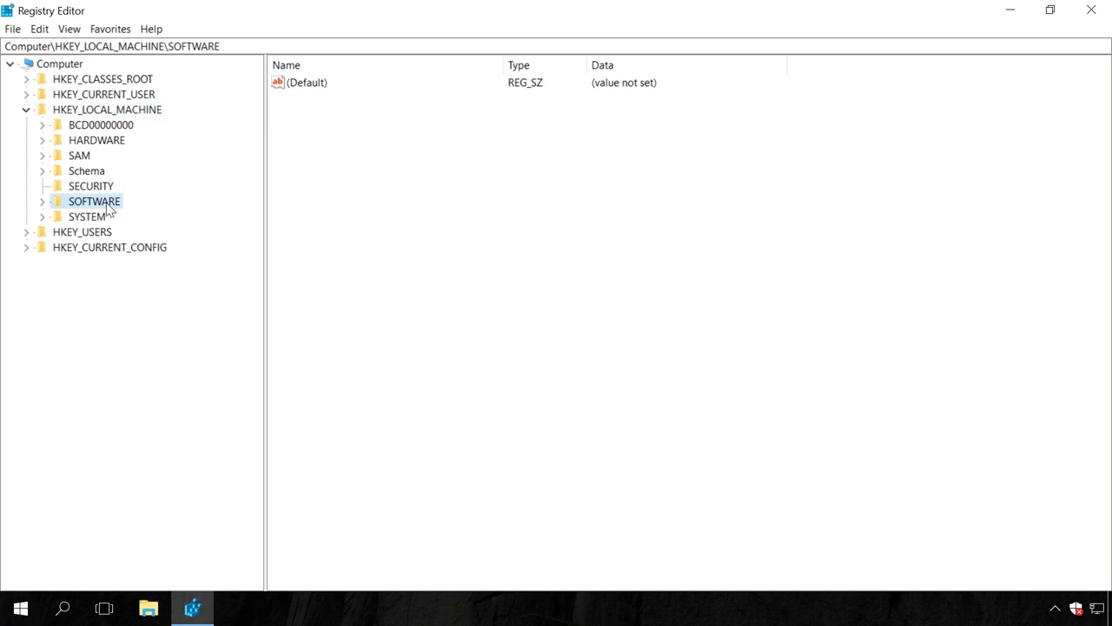
{"action": "left_click", "coordinate": [41, 201]}
{"action": "left_click_drag", "start_coordinate": [256, 209], "coordinate": [256, 272]}
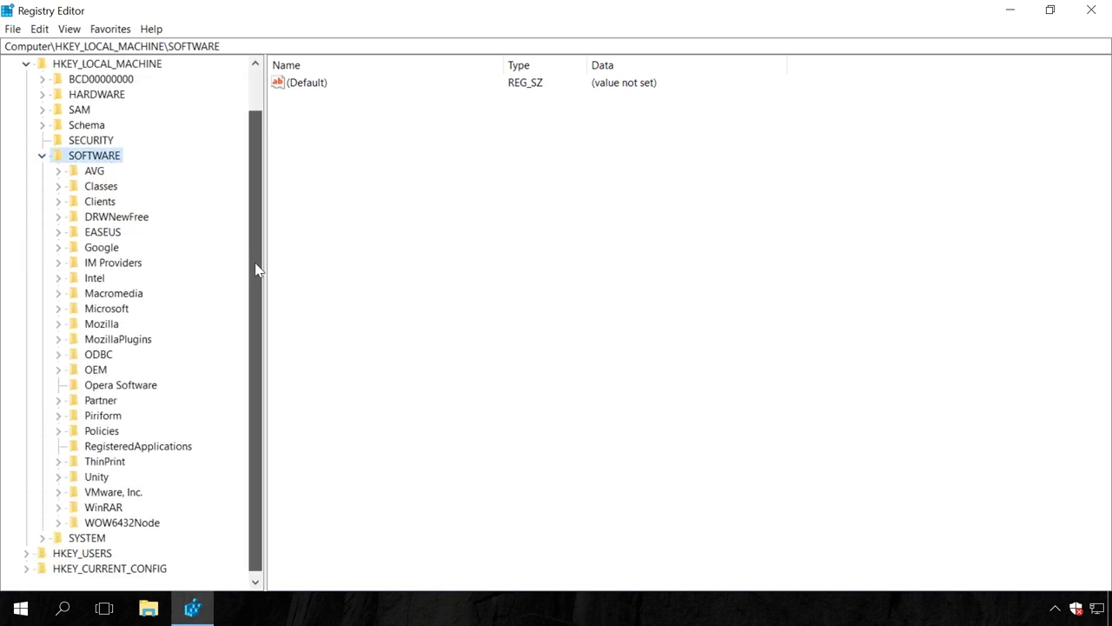
{"action": "left_click", "coordinate": [89, 430]}
{"action": "left_click", "coordinate": [59, 430]}
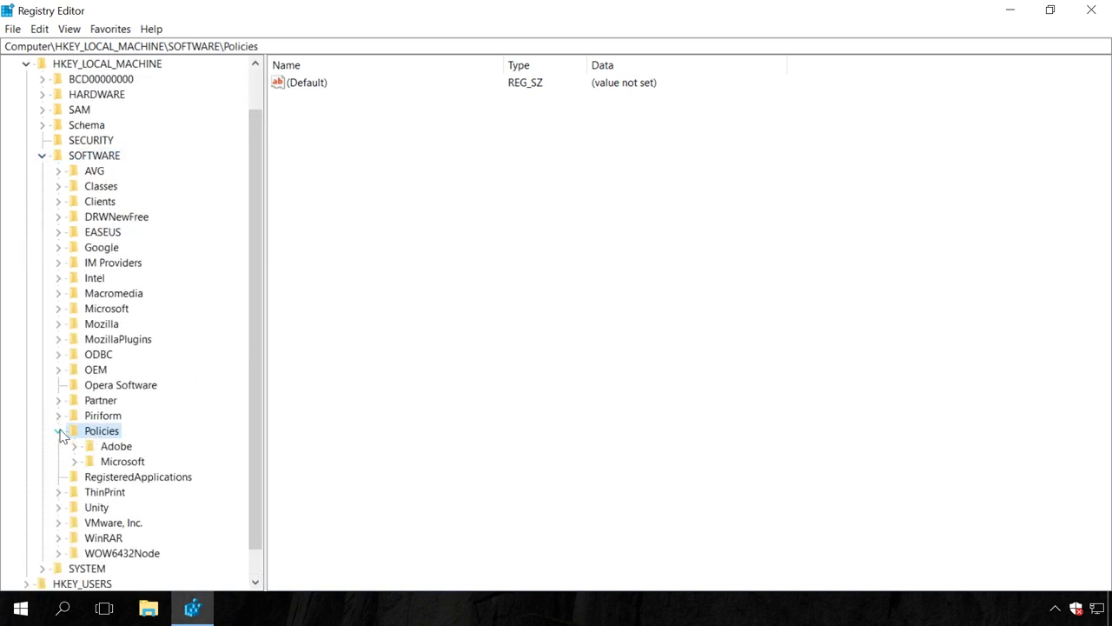
{"action": "left_click_drag", "start_coordinate": [250, 392], "coordinate": [261, 483]}
{"action": "left_click", "coordinate": [122, 431]}
{"action": "left_click", "coordinate": [74, 431]}
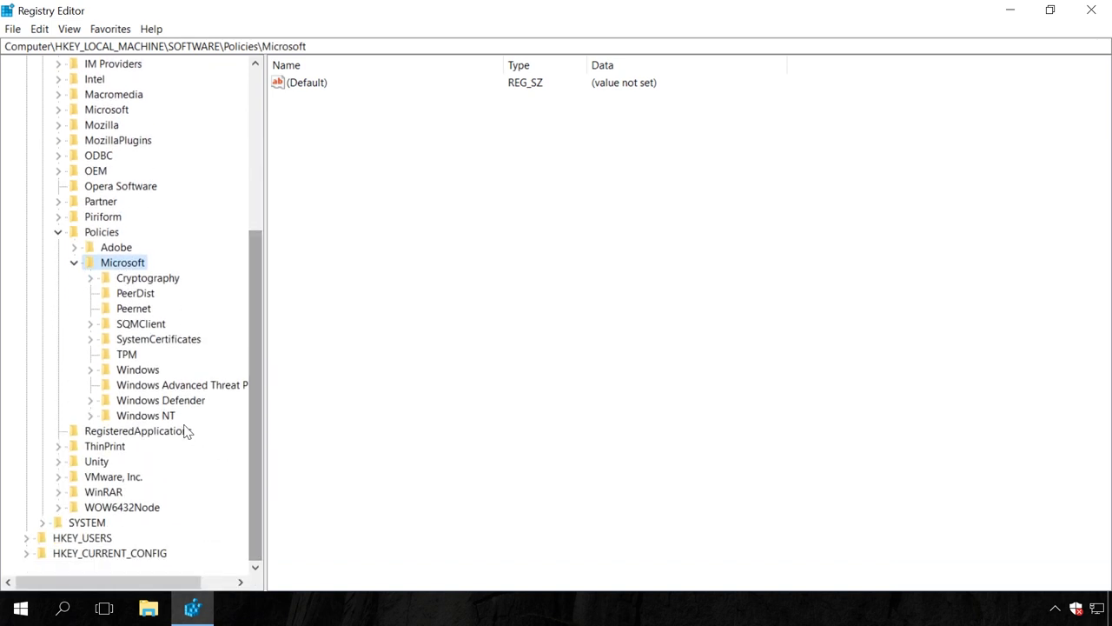
{"action": "left_click", "coordinate": [166, 402]}
{"action": "left_click", "coordinate": [90, 401]}
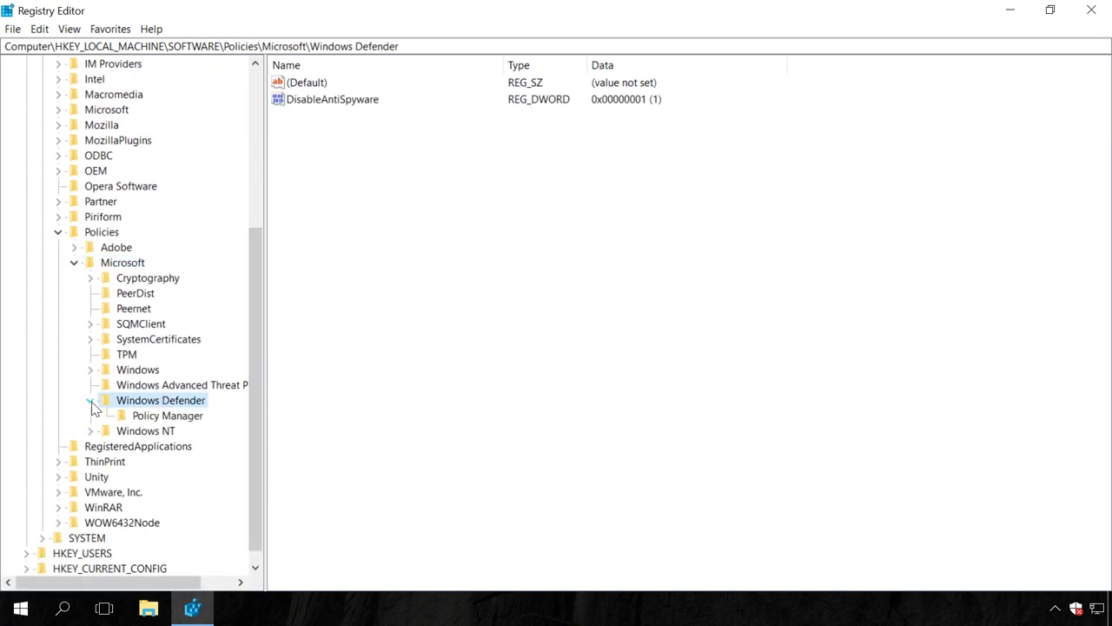
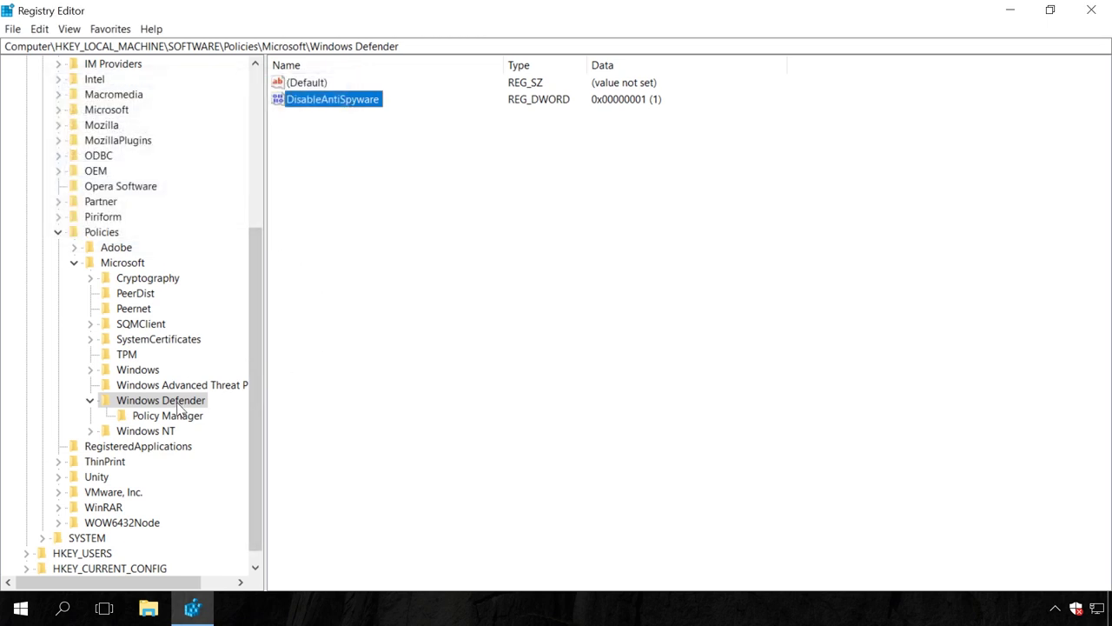
Step: Create a new key named "Real-Time Protection" under the Windows Defender key
{"action": "right_click", "coordinate": [178, 406]}
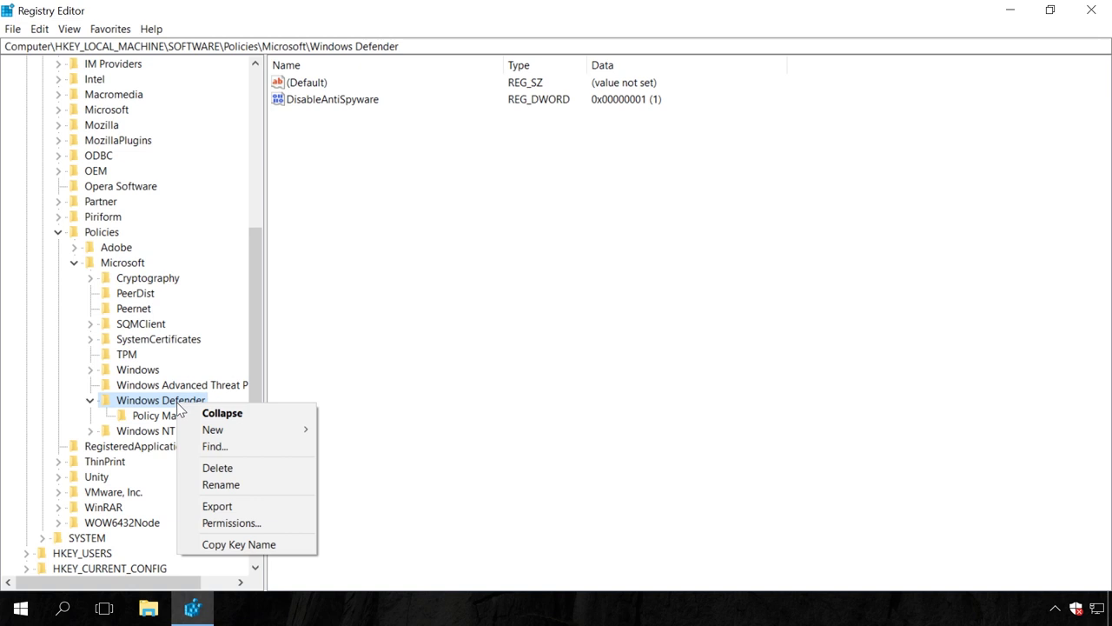
{"action": "mouse_move", "coordinate": [224, 437]}
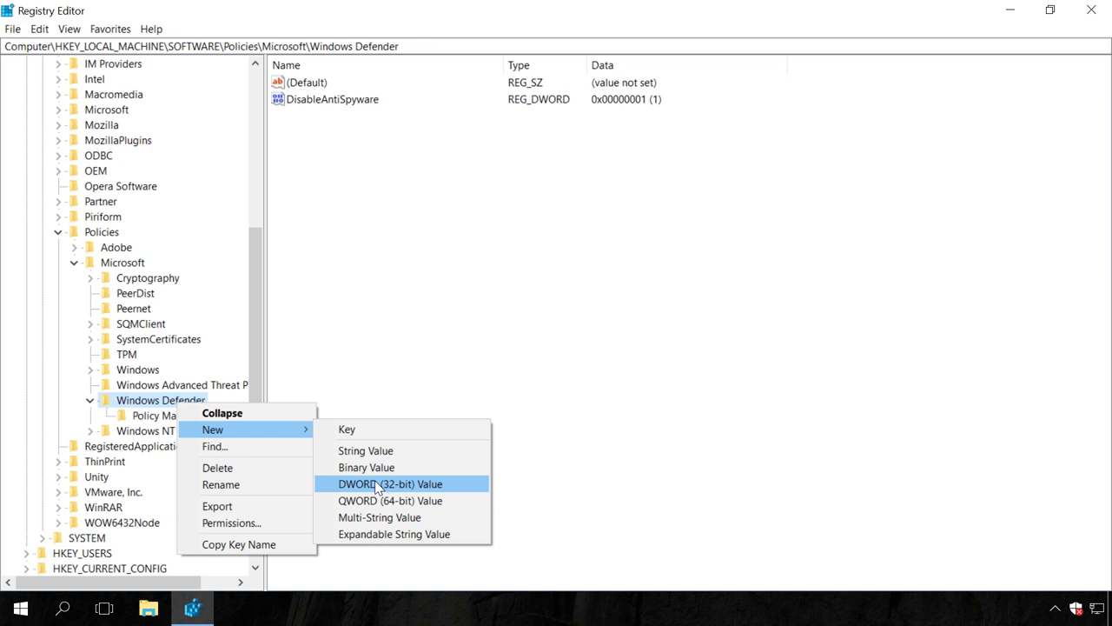
{"action": "left_click", "coordinate": [365, 432]}
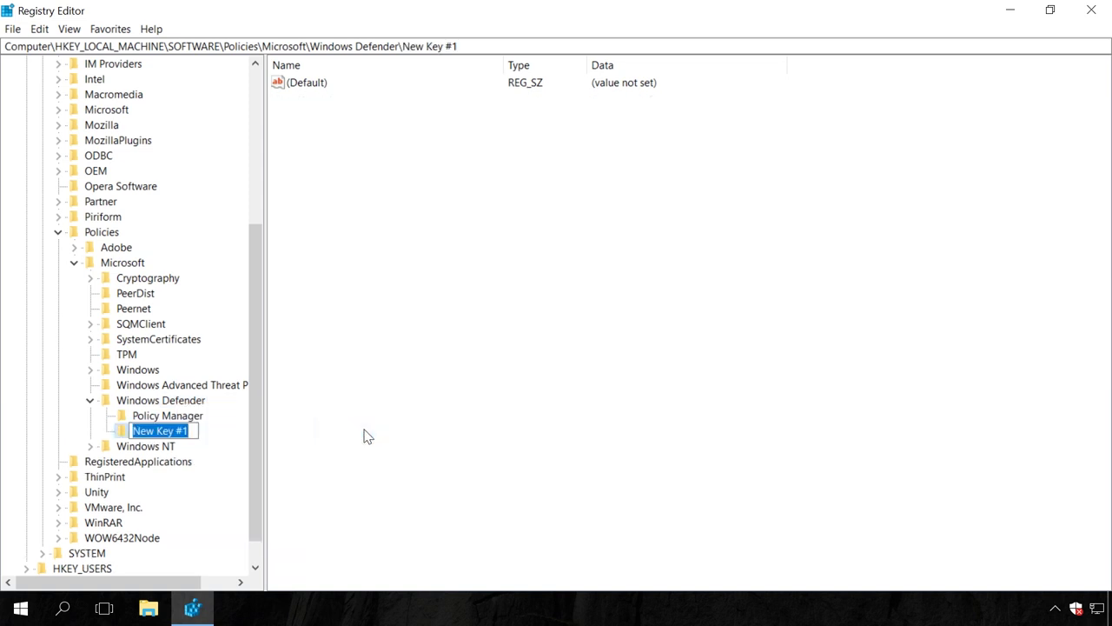
{"action": "type", "text": "Real-Time Protection"}
{"action": "key", "text": "Return"}
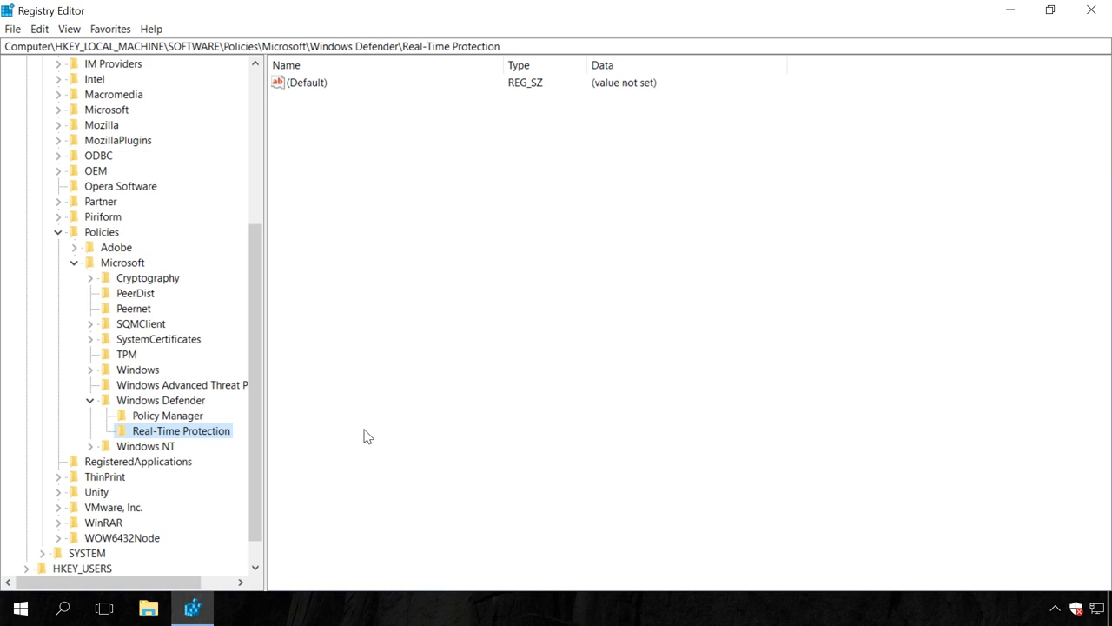
Step: Add a new DWORD (32-bit) value to the Real-Time Protection key
{"action": "right_click", "coordinate": [220, 429]}
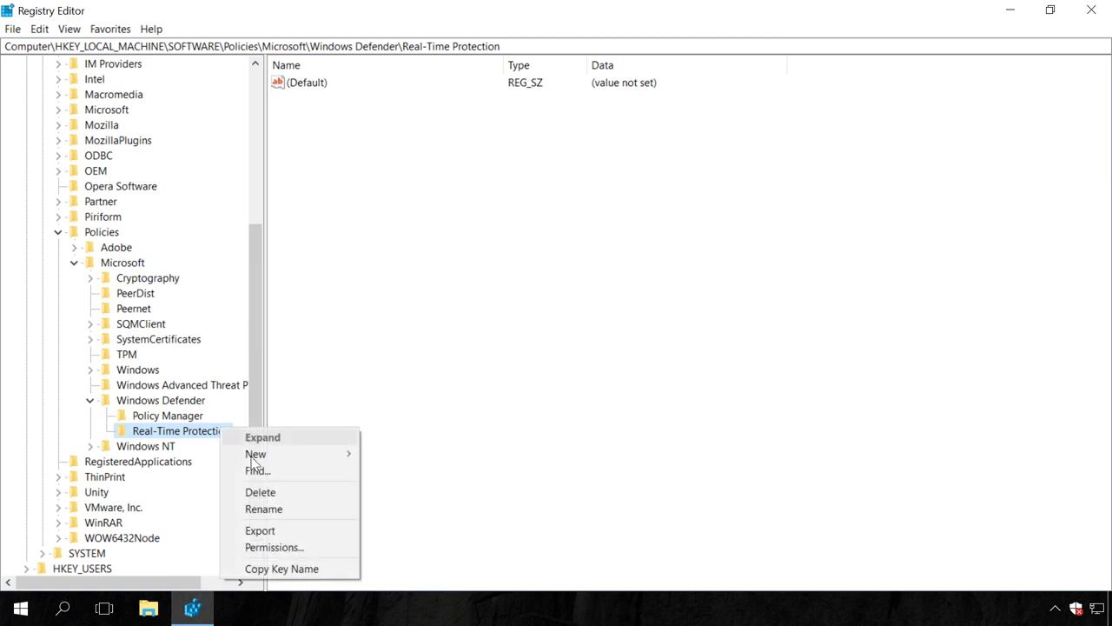
{"action": "mouse_move", "coordinate": [254, 457]}
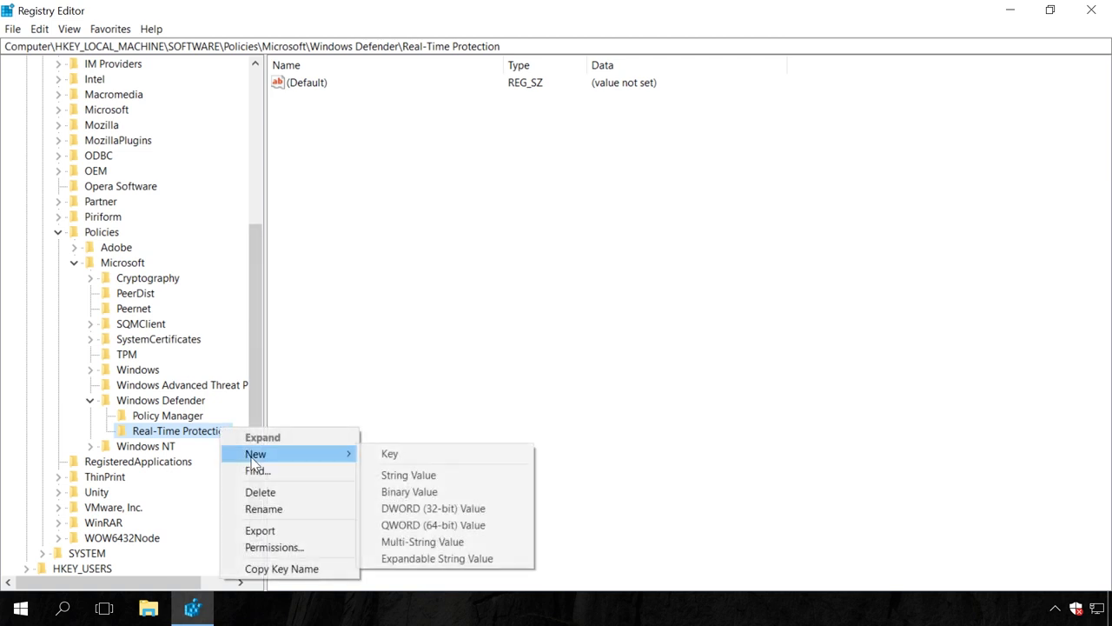
{"action": "left_click", "coordinate": [413, 509]}
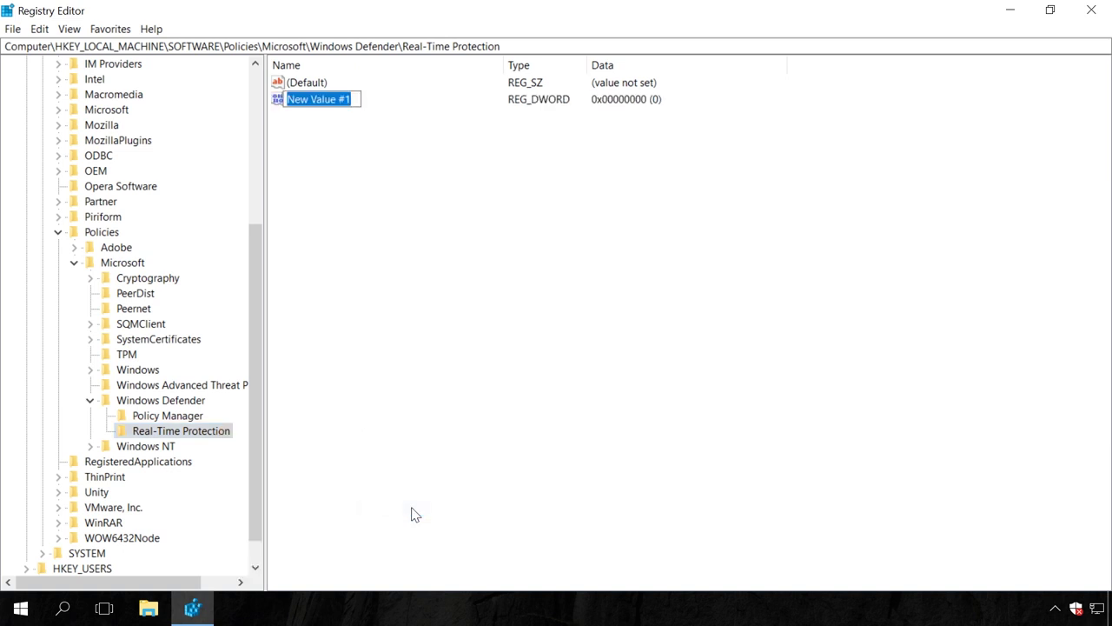
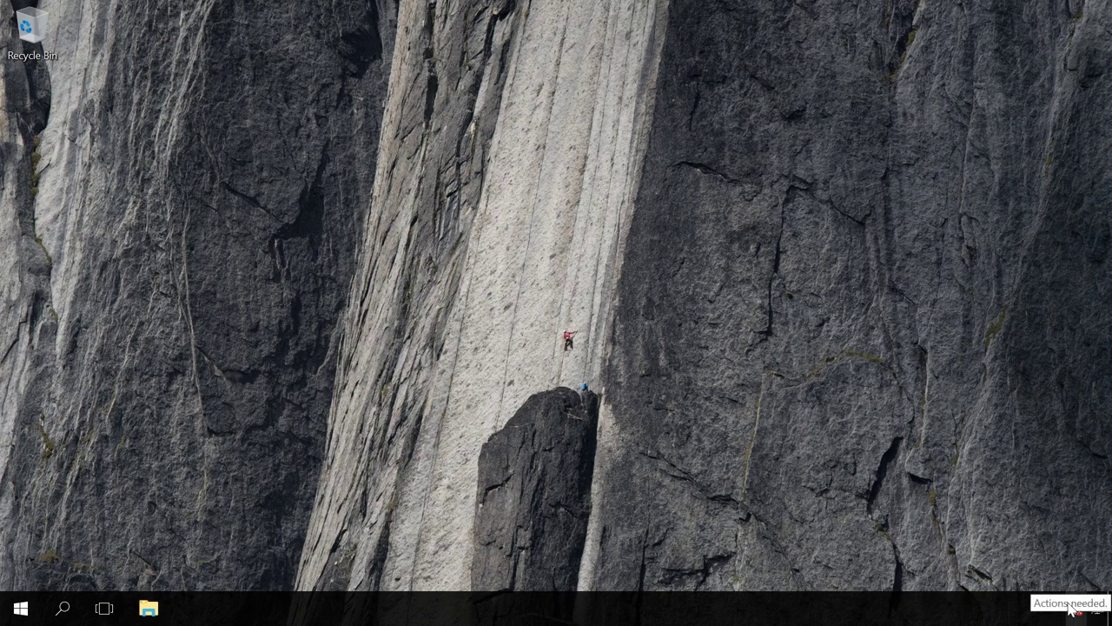
Step: Open Task Manager, reposition its window, expand it to the detailed view and show the list of startup programs
{"action": "right_click", "coordinate": [989, 608]}
{"action": "left_click", "coordinate": [940, 517]}
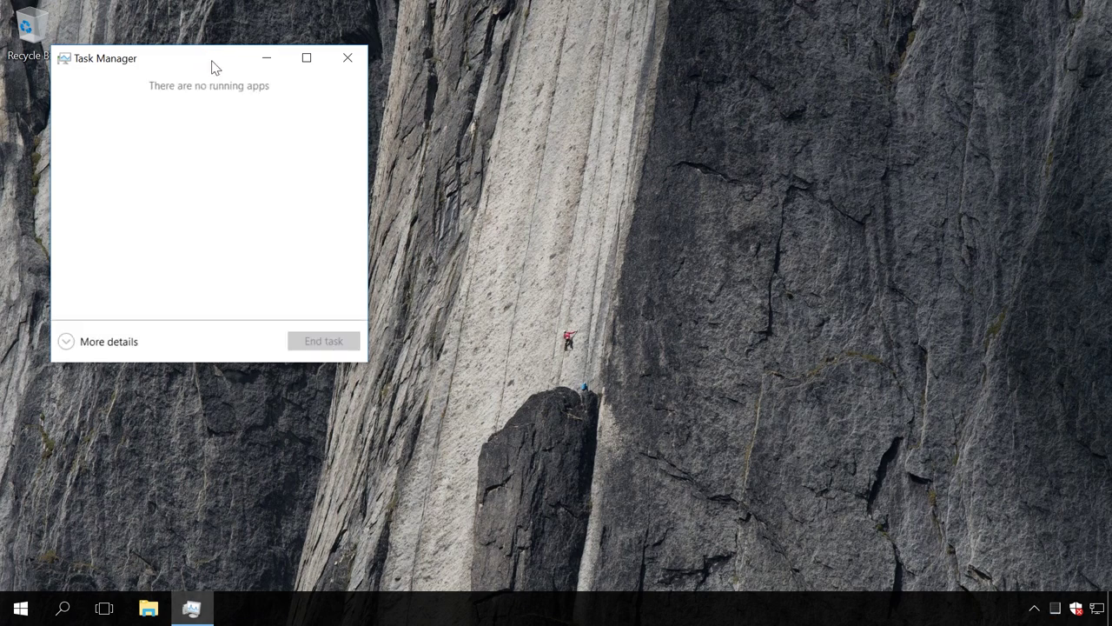
{"action": "left_click_drag", "start_coordinate": [215, 68], "coordinate": [594, 124]}
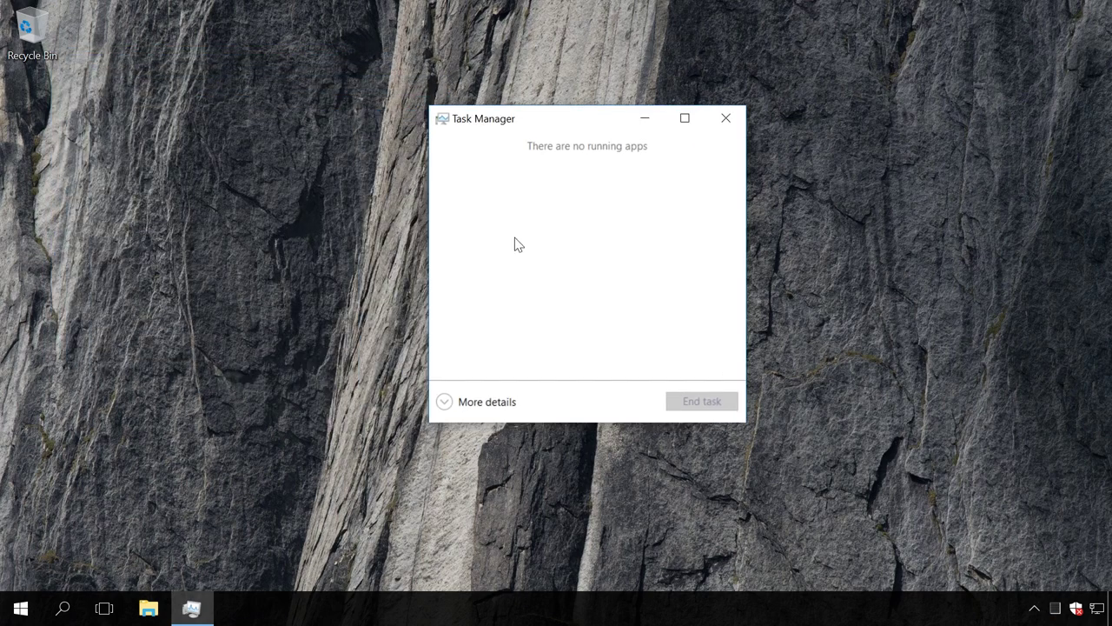
{"action": "left_click", "coordinate": [447, 402]}
{"action": "left_click_drag", "start_coordinate": [510, 119], "coordinate": [385, 14]}
{"action": "left_click", "coordinate": [506, 58]}
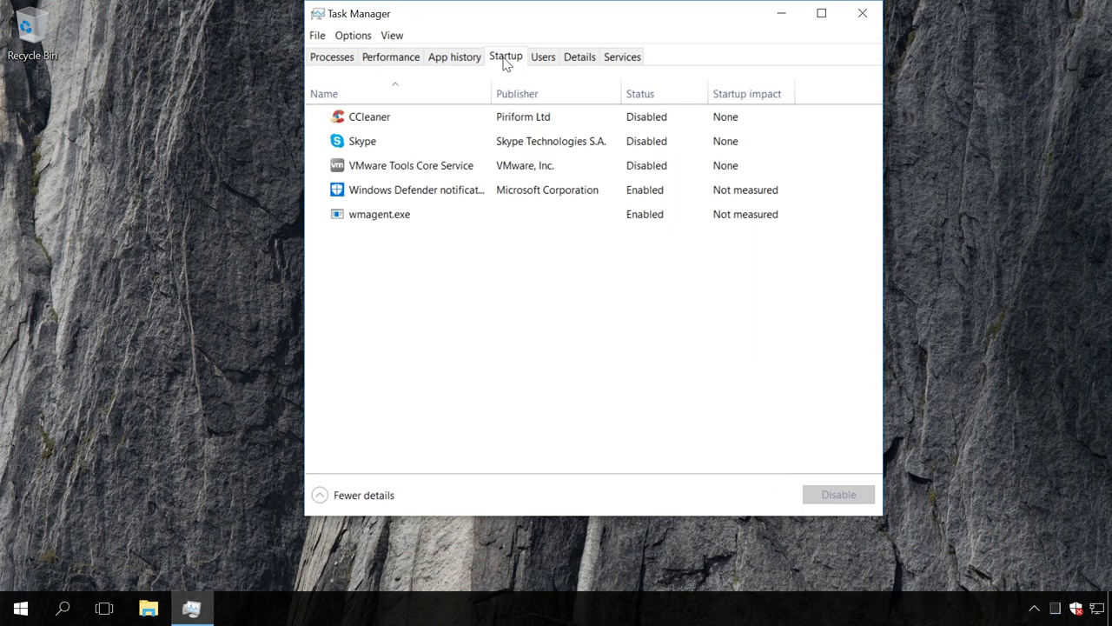
Step: Disable the Windows Defender notification entry in the startup programs and close Task Manager
{"action": "left_click", "coordinate": [422, 191]}
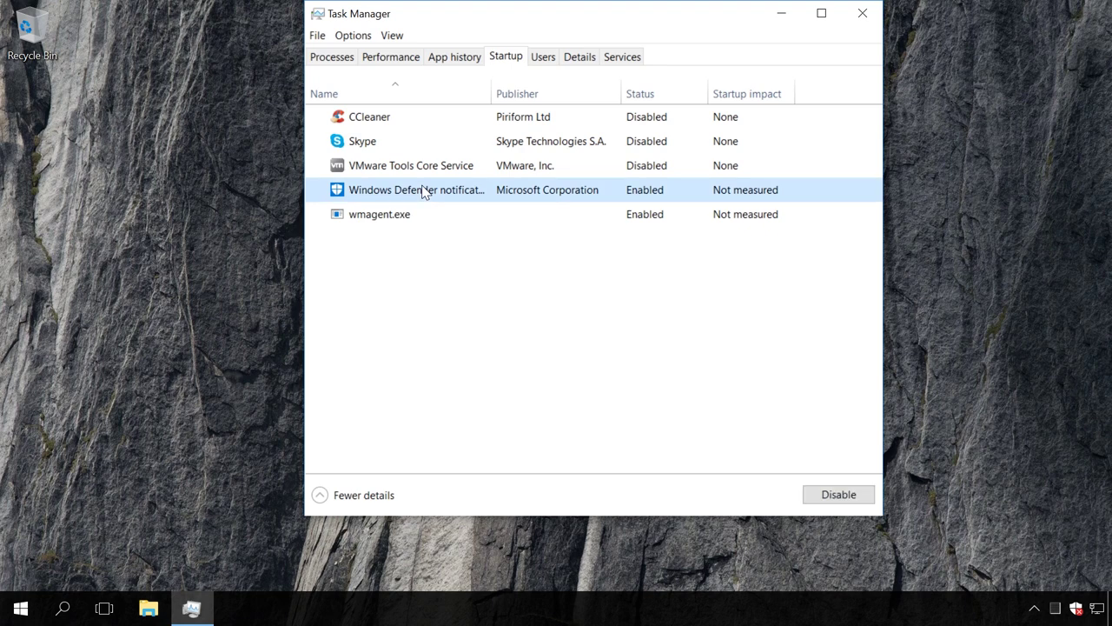
{"action": "right_click", "coordinate": [422, 191]}
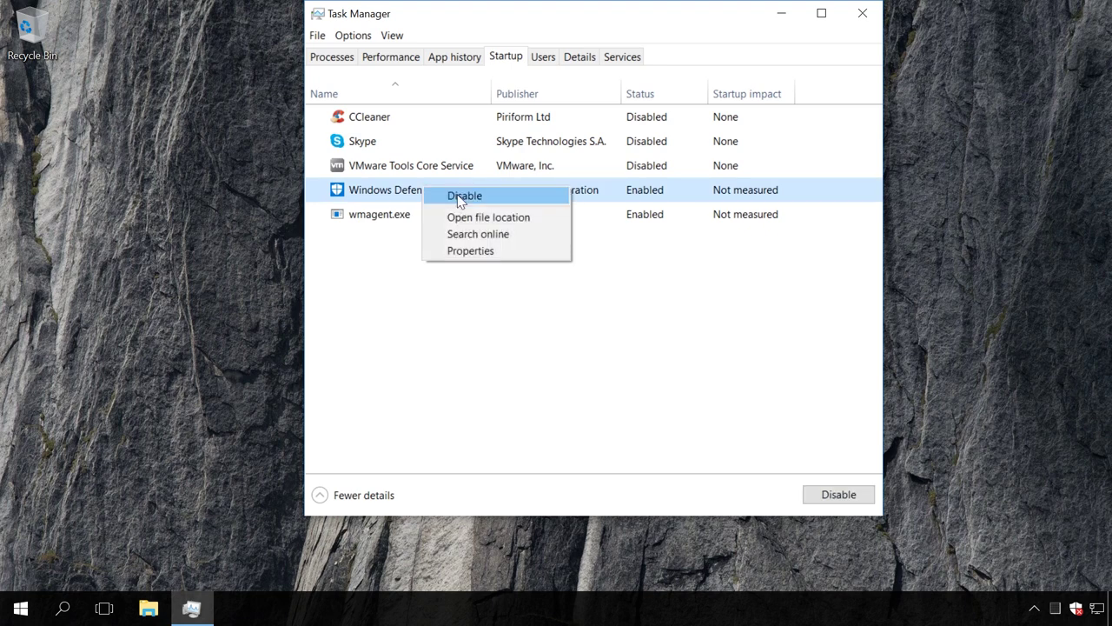
{"action": "left_click", "coordinate": [461, 199]}
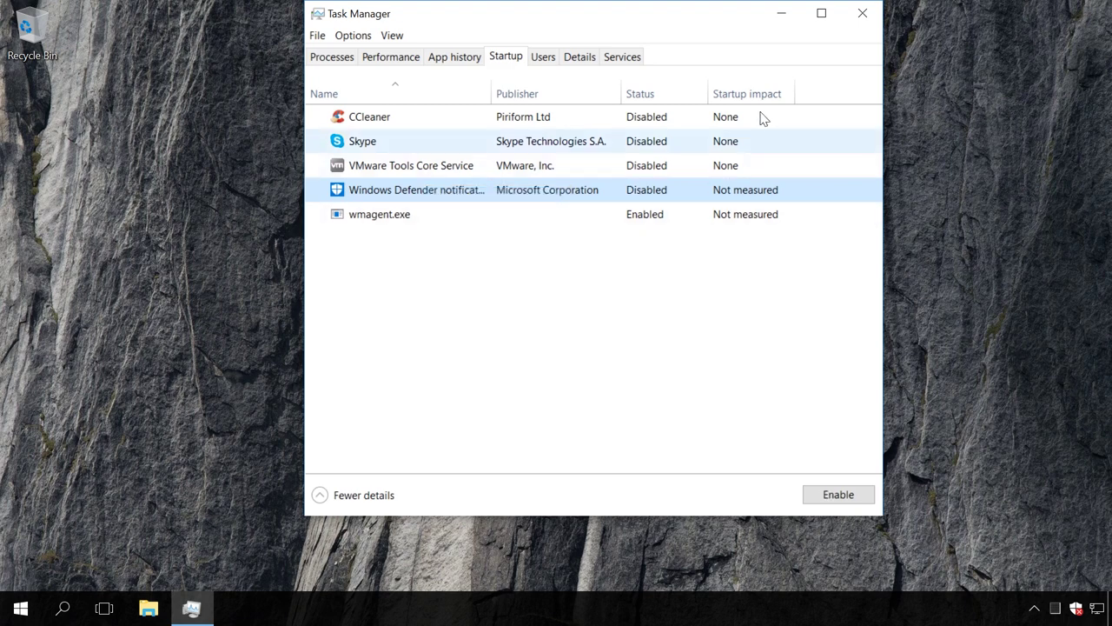
{"action": "left_click", "coordinate": [858, 16]}
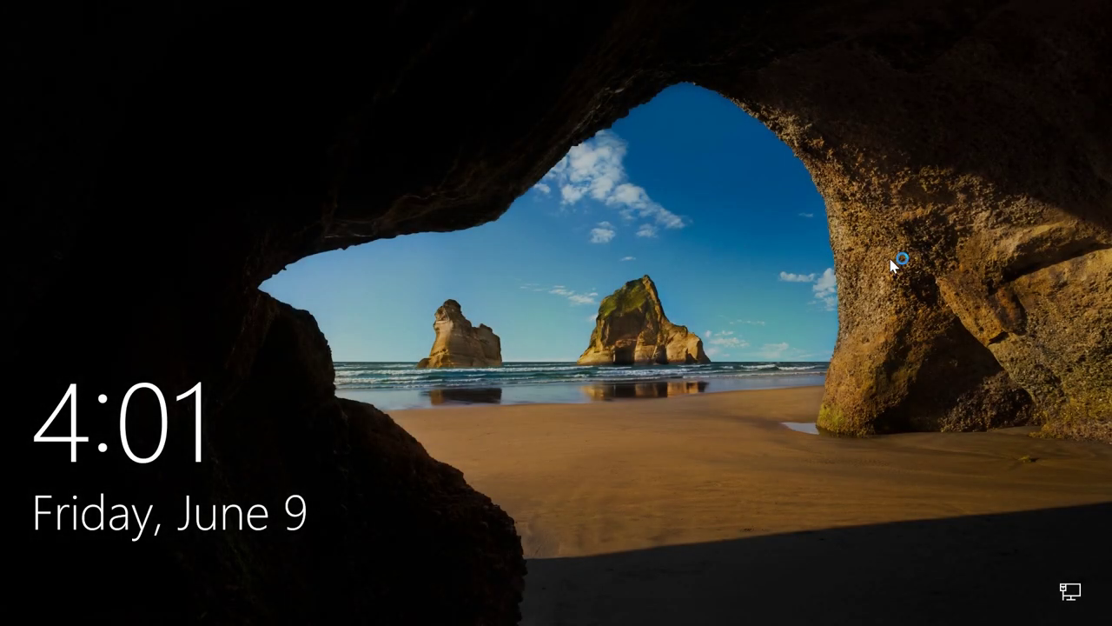
Step: Sign back in to Windows and check the hidden notification area icons for Windows Defender
{"action": "left_click", "coordinate": [921, 252]}
{"action": "left_click", "coordinate": [556, 371]}
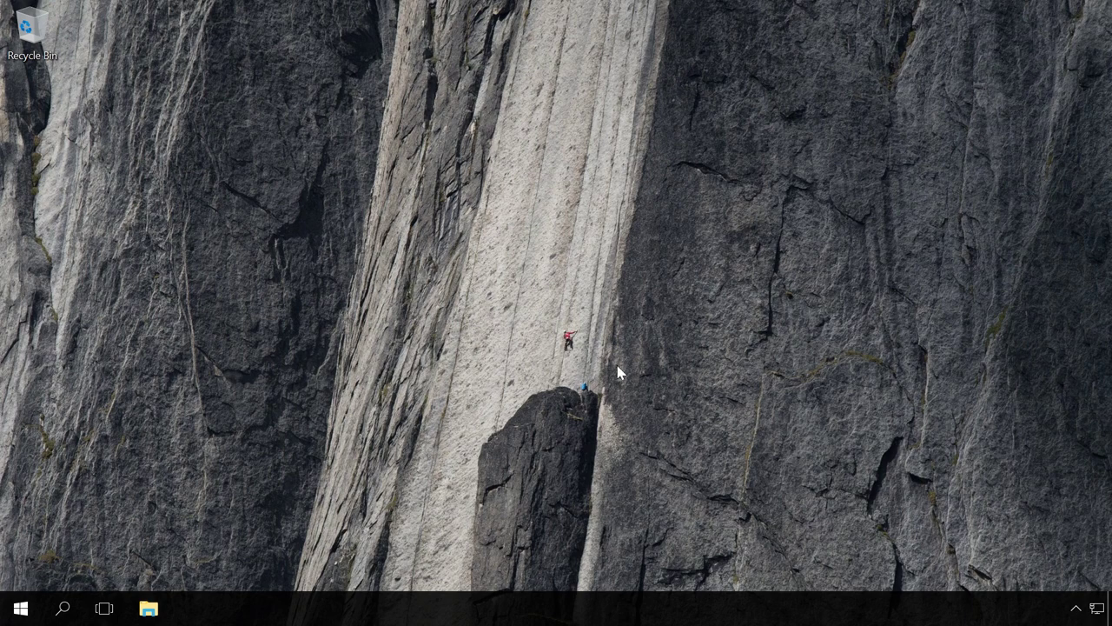
{"action": "left_click", "coordinate": [1077, 610]}
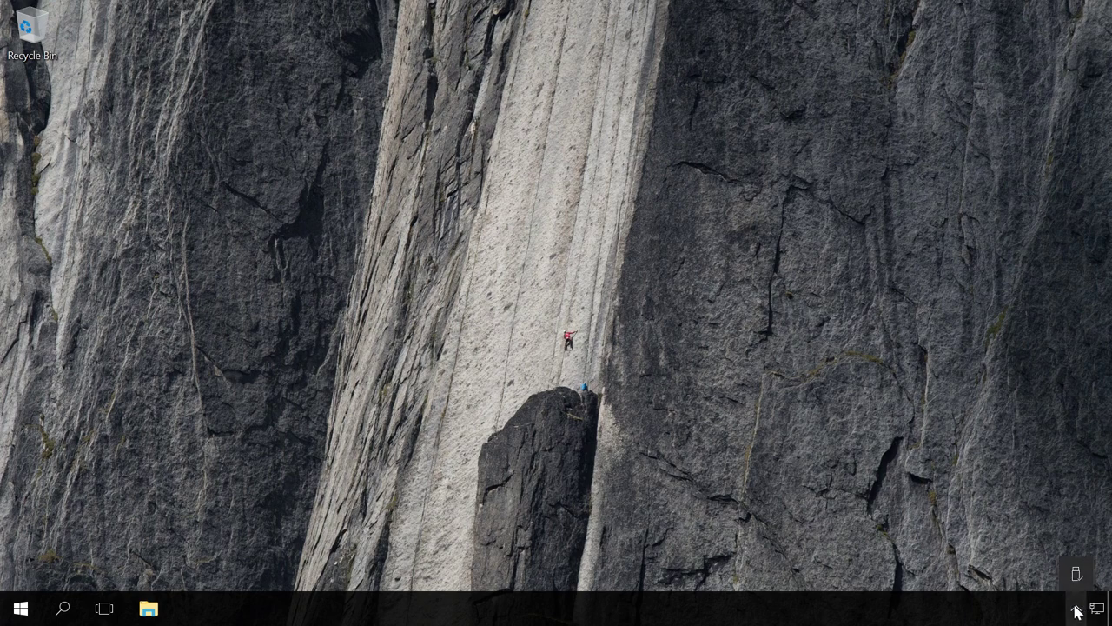
{"action": "left_click", "coordinate": [1077, 608]}
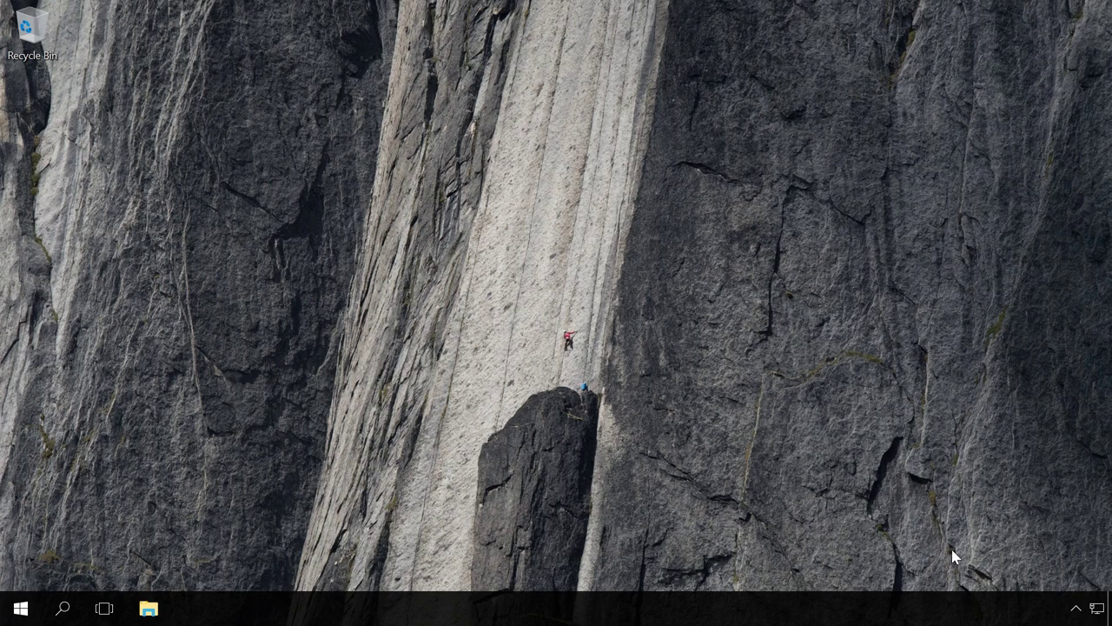